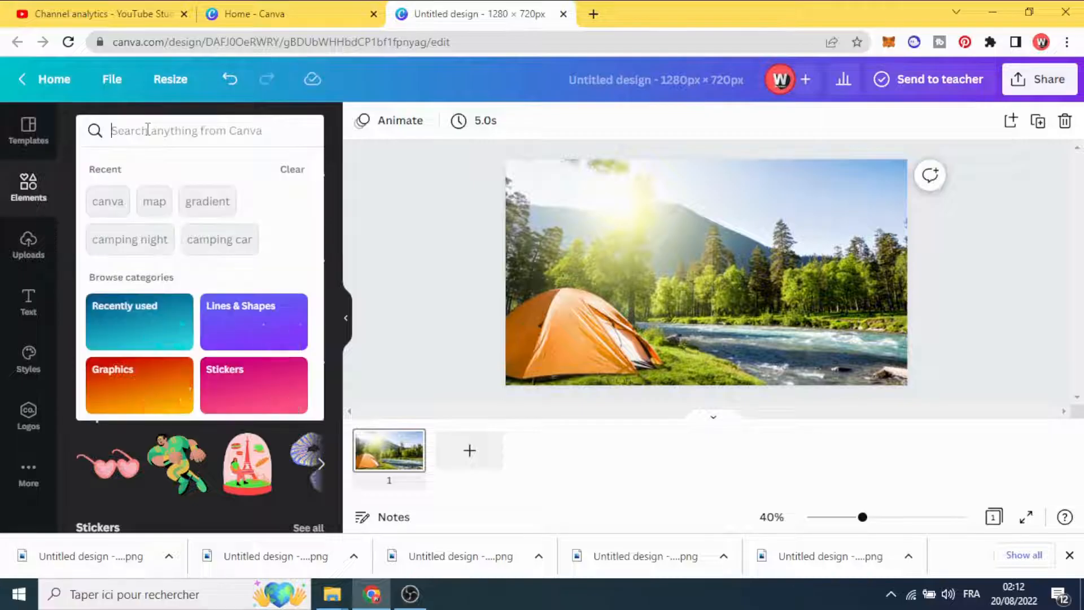
Step: Search the elements for gradient graphics and add the teal bottom-fade gradient to the camping page
{"action": "type", "text": "gr"}
{"action": "left_click", "coordinate": [133, 201]}
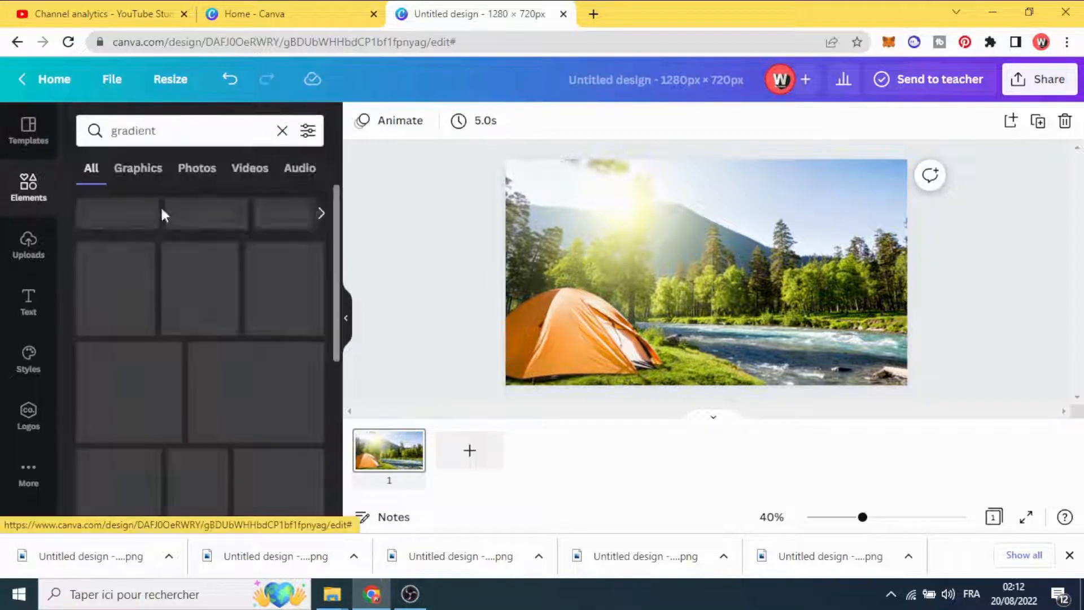
{"action": "left_click", "coordinate": [141, 172]}
{"action": "scroll", "coordinate": [181, 297], "scroll_direction": "down", "scroll_amount": 3}
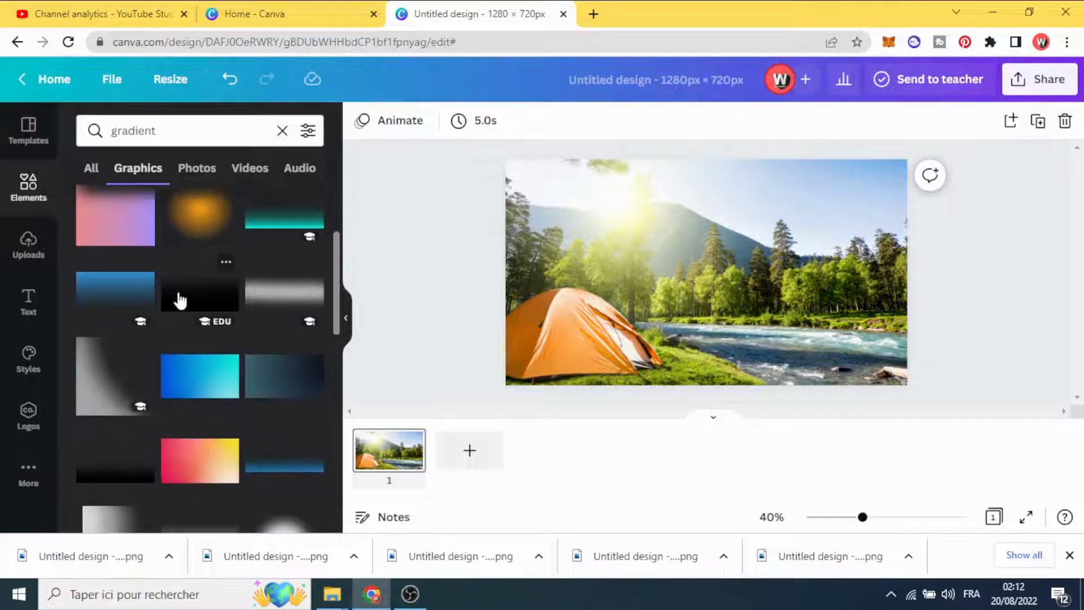
{"action": "scroll", "coordinate": [190, 333], "scroll_direction": "up", "scroll_amount": 1}
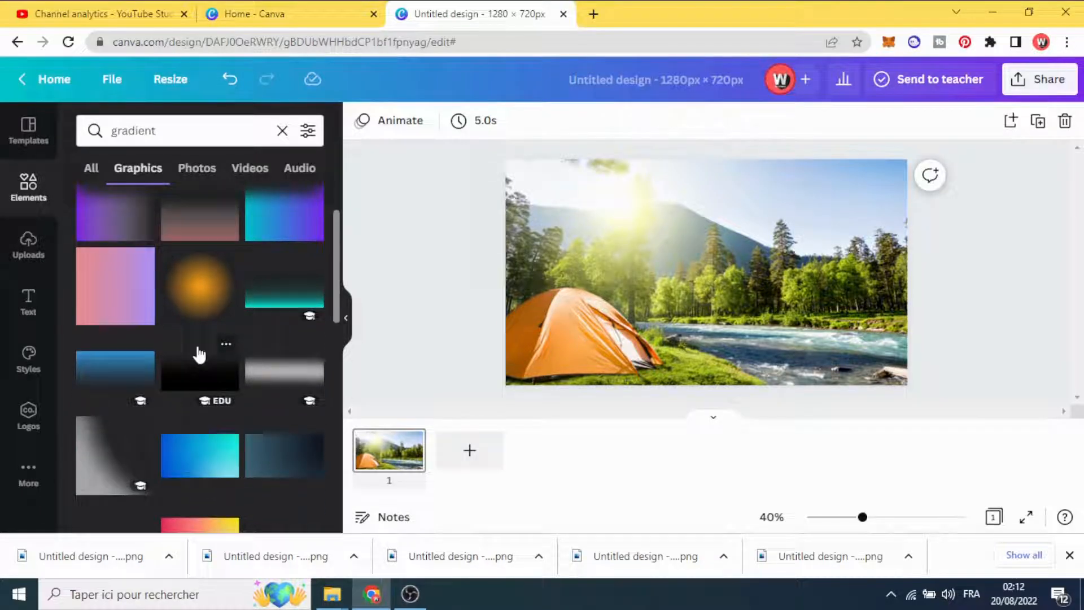
{"action": "left_click", "coordinate": [280, 305]}
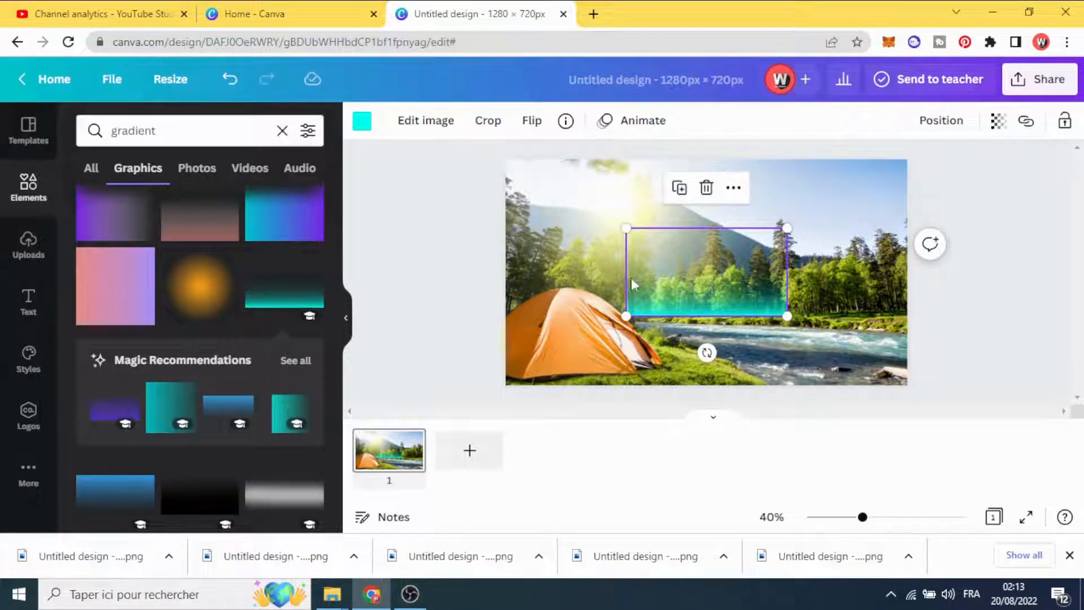
Step: Rotate the teal gradient upright with its solid edge facing right and recolour it white
{"action": "left_click_drag", "start_coordinate": [706, 353], "coordinate": [775, 270]}
{"action": "left_click", "coordinate": [358, 129]}
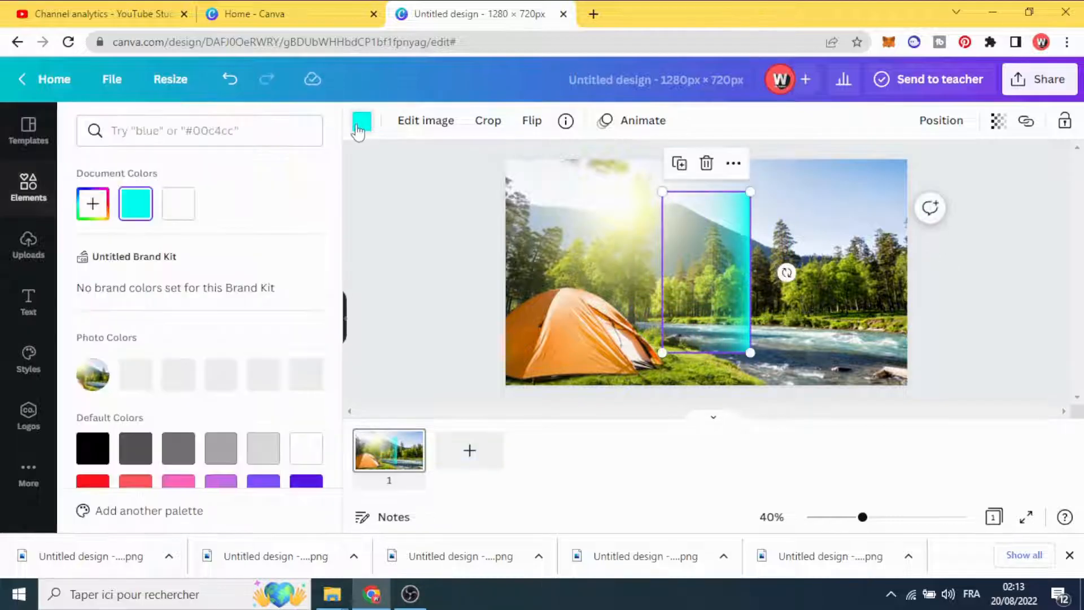
{"action": "left_click", "coordinate": [178, 204]}
Step: Enlarge the white gradient to the full page height and stack slightly offset duplicates of it to strengthen the fade
{"action": "left_click_drag", "start_coordinate": [749, 354], "coordinate": [724, 309]}
{"action": "left_click_drag", "start_coordinate": [767, 383], "coordinate": [770, 385]}
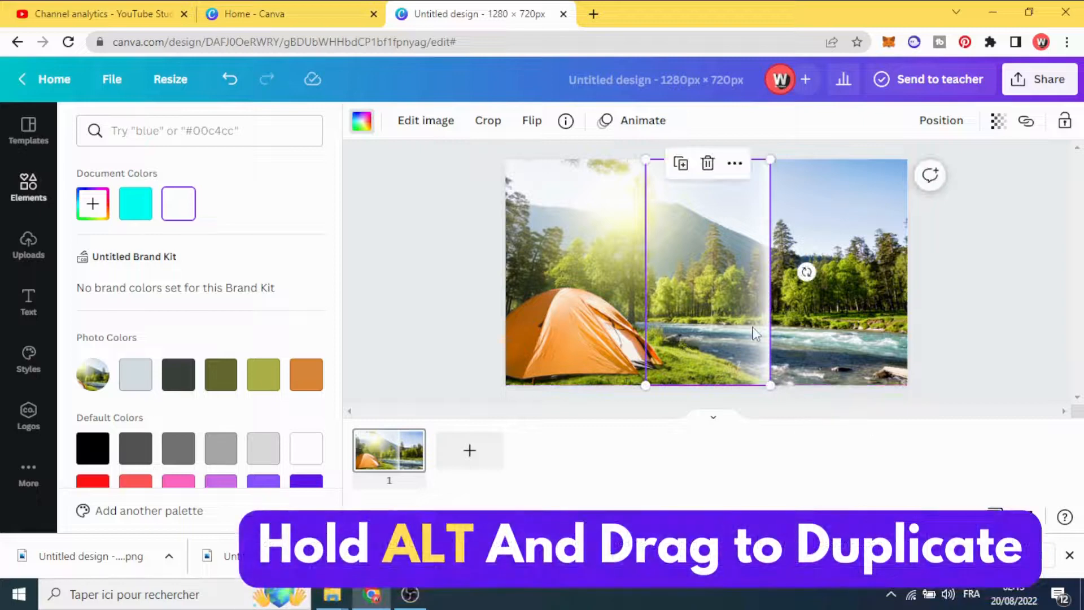
{"action": "mouse_move", "coordinate": [741, 330]}
{"action": "left_mouse_down"}
{"action": "mouse_move", "coordinate": [748, 333]}
{"action": "mouse_move", "coordinate": [738, 324]}
{"action": "left_mouse_up"}
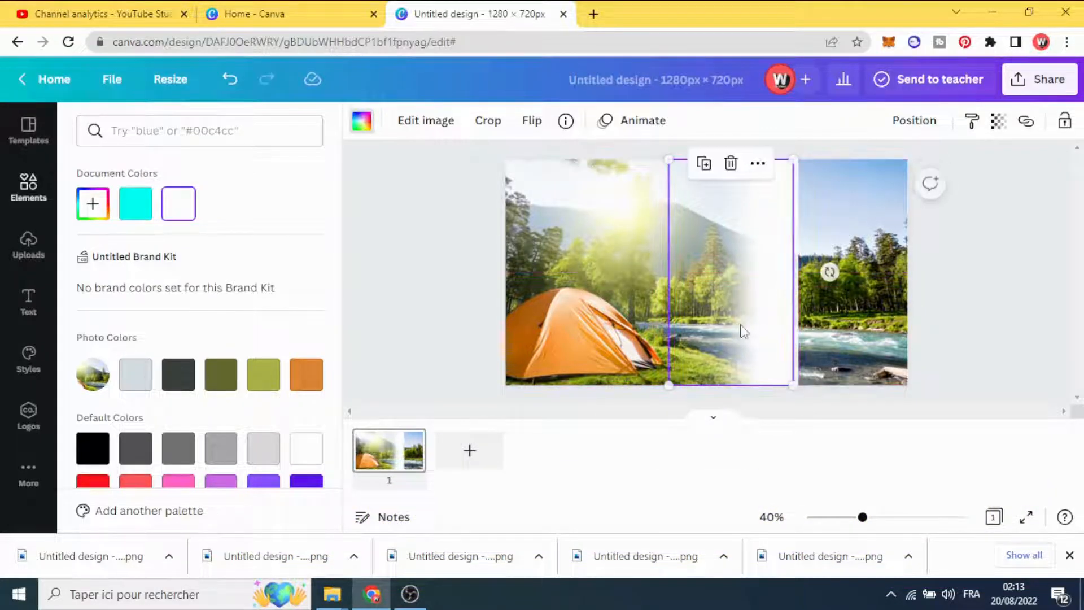
{"action": "left_click", "coordinate": [450, 280]}
{"action": "left_click", "coordinate": [455, 282]}
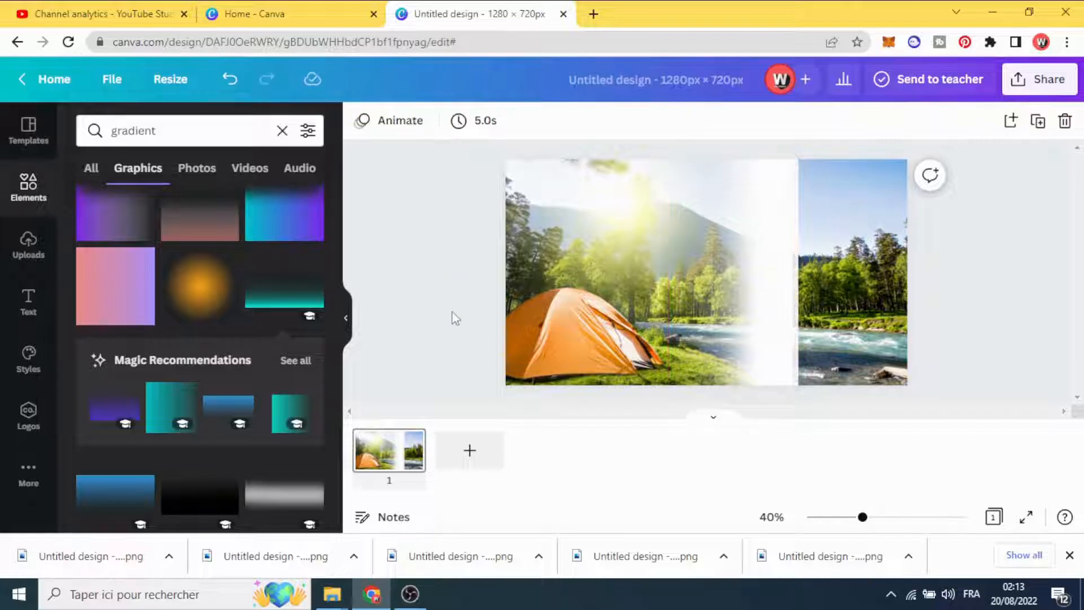
Step: Add a white square and stretch it to cover the photo from the fade to the page's right edge
{"action": "left_click", "coordinate": [282, 132]}
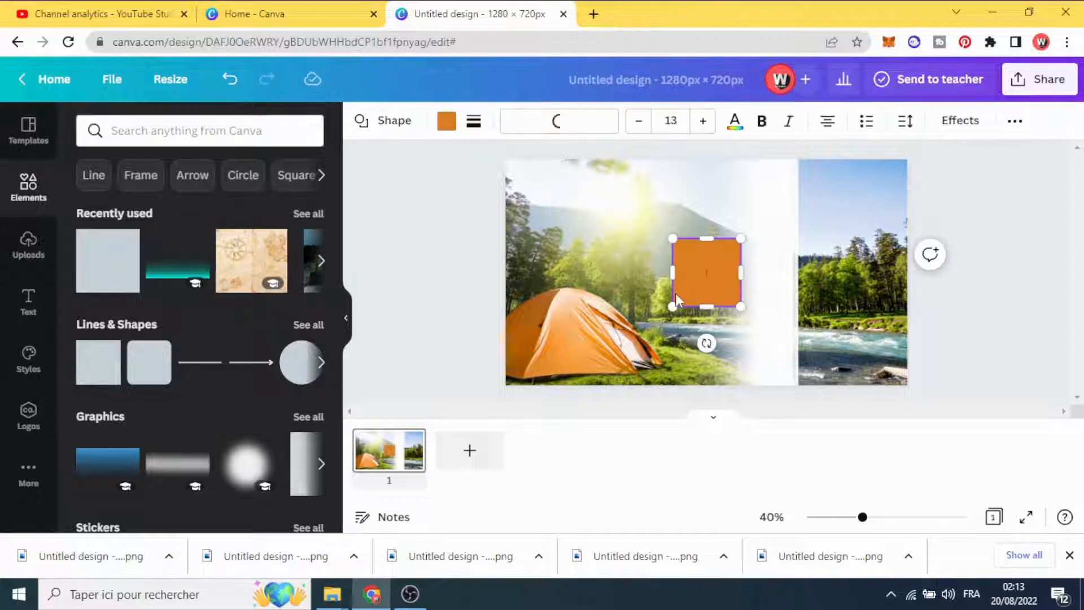
{"action": "left_click", "coordinate": [450, 127]}
{"action": "left_click", "coordinate": [263, 204]}
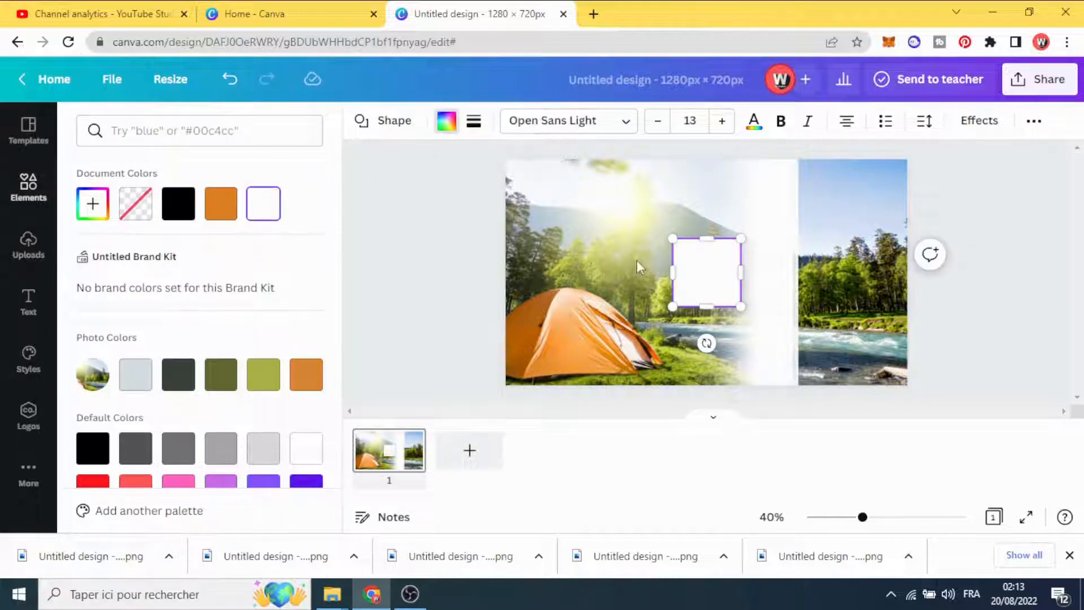
{"action": "left_click_drag", "start_coordinate": [710, 285], "coordinate": [819, 385]}
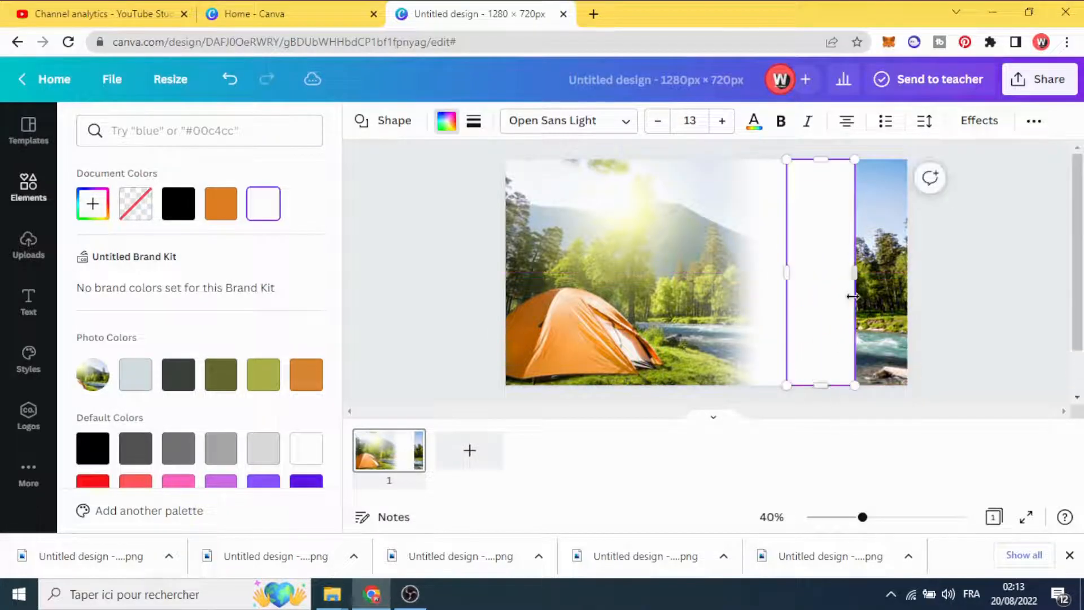
{"action": "left_click_drag", "start_coordinate": [857, 274], "coordinate": [907, 273]}
{"action": "left_click", "coordinate": [960, 283]}
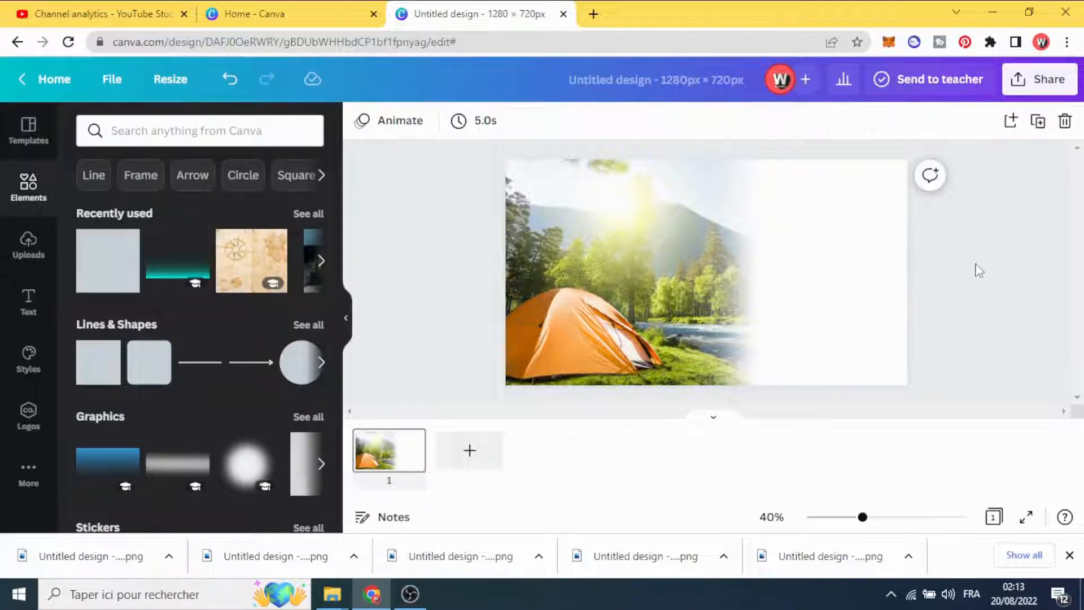
Step: Add a second page and place the uploaded photo of the woman in the tent on it
{"action": "left_click", "coordinate": [1049, 84]}
{"action": "left_click", "coordinate": [431, 254]}
{"action": "left_click", "coordinate": [458, 450]}
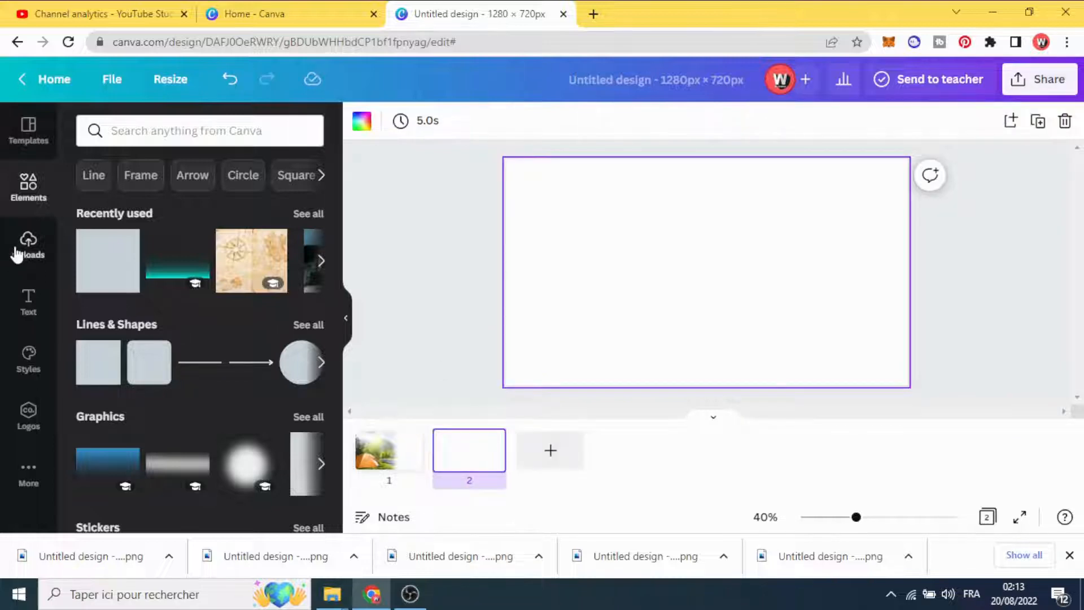
{"action": "left_click", "coordinate": [17, 252]}
{"action": "left_click", "coordinate": [249, 314]}
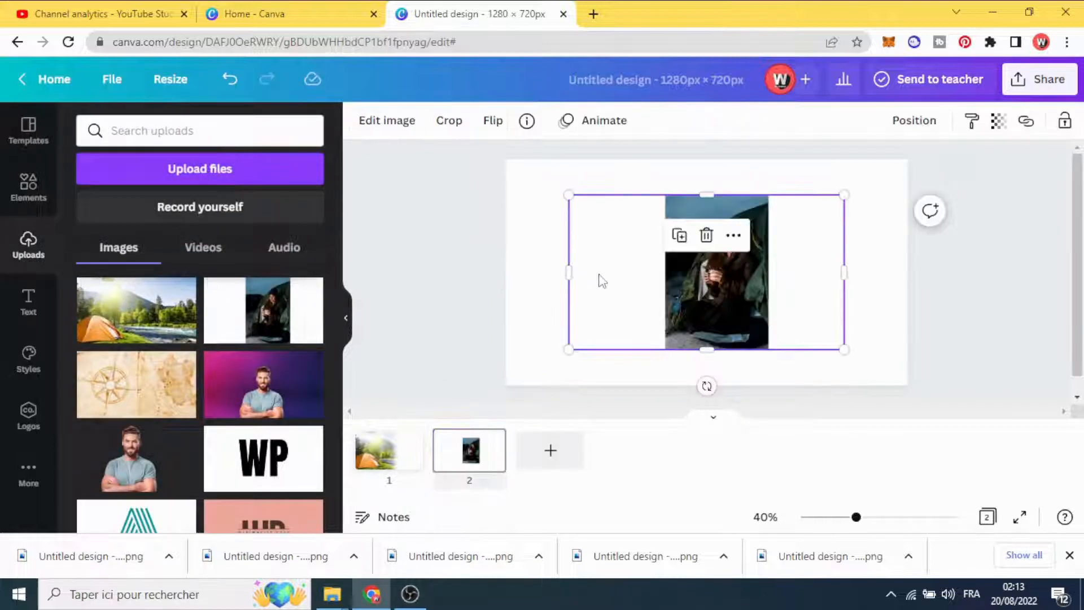
Step: Enlarge the woman's photo to the full page height and move it flush with the page's right edge
{"action": "left_click_drag", "start_coordinate": [600, 281], "coordinate": [551, 238]}
{"action": "left_click_drag", "start_coordinate": [781, 314], "coordinate": [900, 388]}
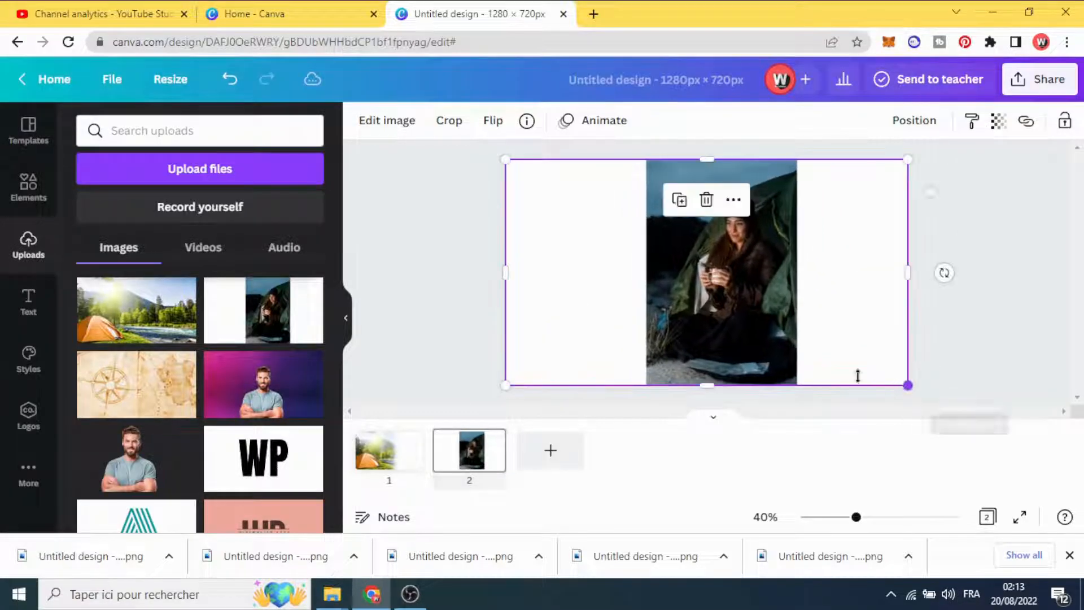
{"action": "left_click_drag", "start_coordinate": [763, 310], "coordinate": [837, 311]}
{"action": "left_click", "coordinate": [449, 284]}
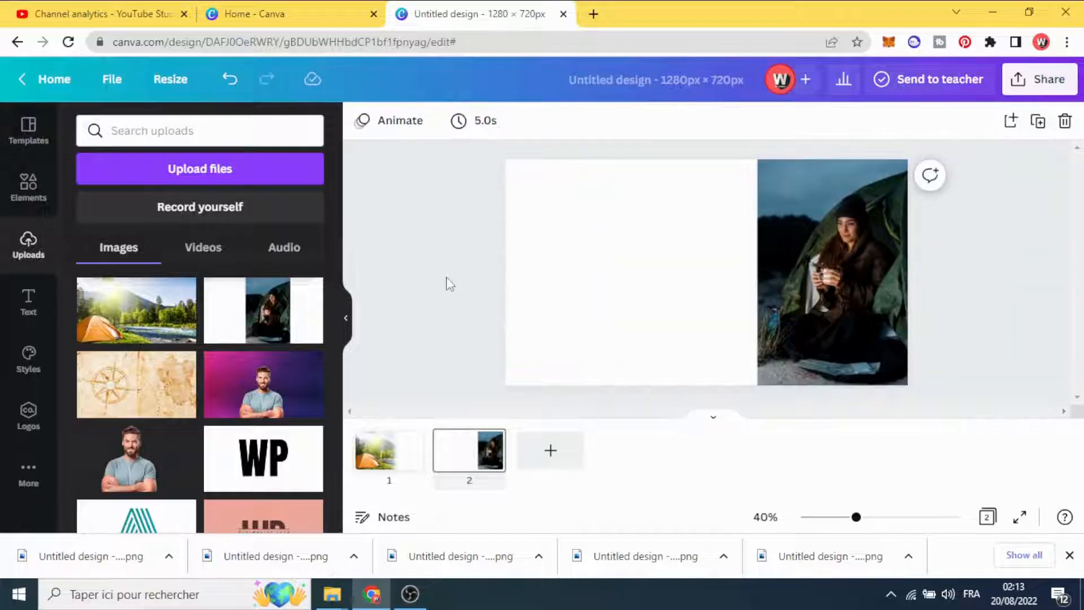
Step: Add the recently used teal gradient to page 2, rotate it 90° so it fades rightward, and recolour it white
{"action": "left_click", "coordinate": [27, 197]}
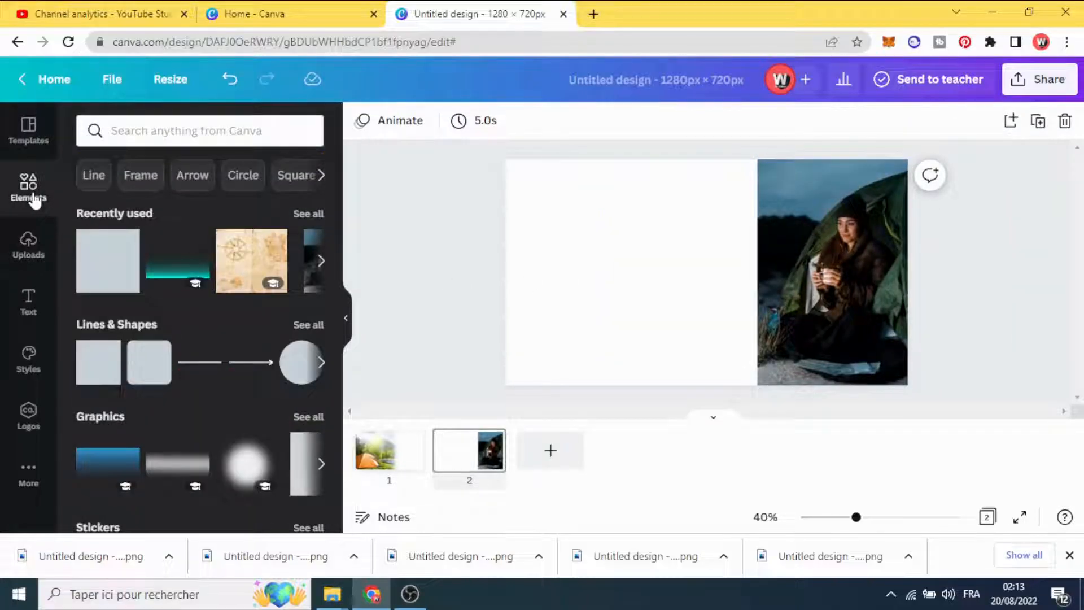
{"action": "left_click", "coordinate": [173, 276]}
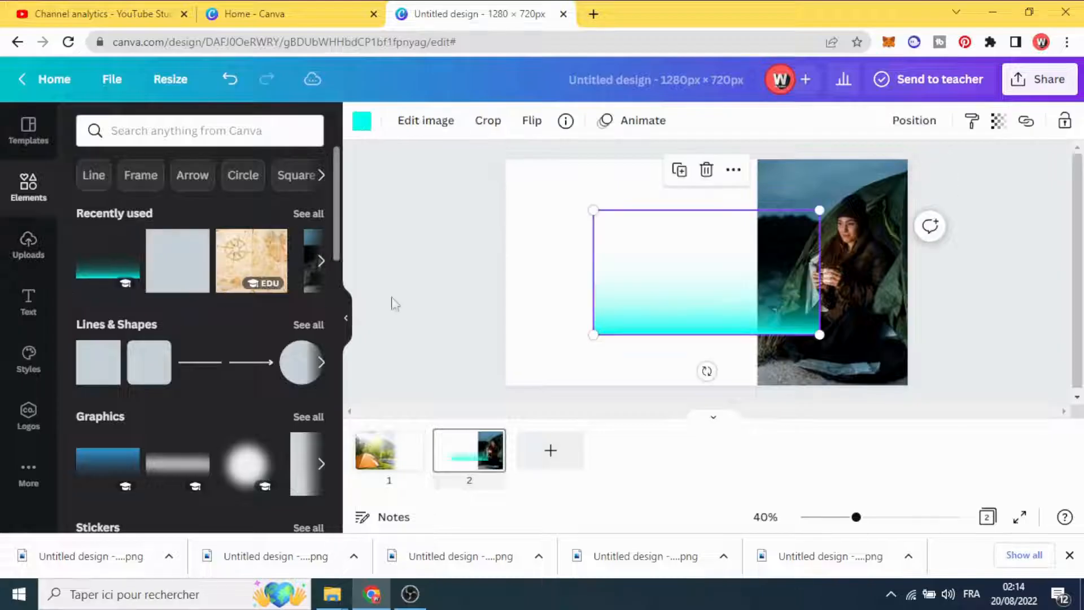
{"action": "left_click_drag", "start_coordinate": [706, 370], "coordinate": [574, 275]}
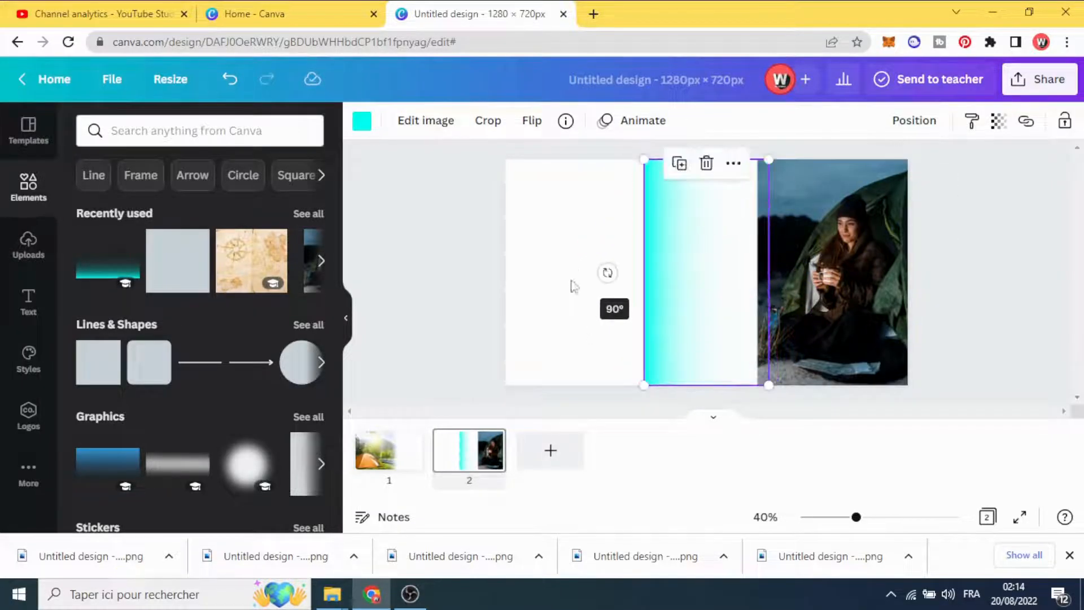
{"action": "left_click", "coordinate": [361, 120]}
{"action": "left_click", "coordinate": [236, 206]}
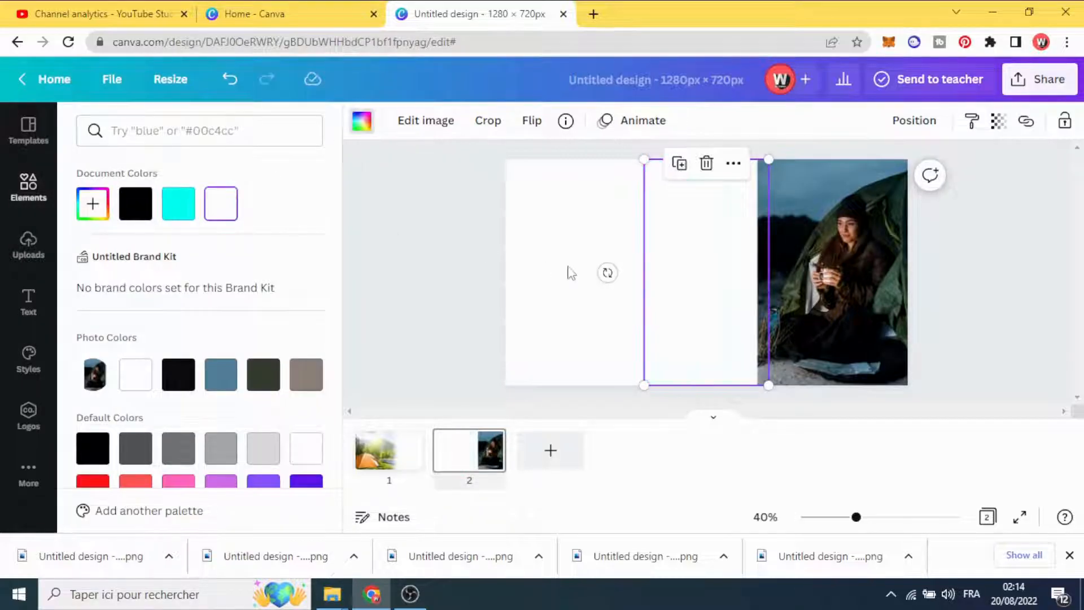
Step: Position the white gradient over the left edge of the woman's photo and layer duplicates to blend it into the background
{"action": "left_click_drag", "start_coordinate": [650, 295], "coordinate": [752, 305]}
{"action": "mouse_move", "coordinate": [751, 305]}
{"action": "left_mouse_down"}
{"action": "mouse_move", "coordinate": [728, 296]}
{"action": "mouse_move", "coordinate": [750, 312]}
{"action": "mouse_move", "coordinate": [740, 296]}
{"action": "mouse_move", "coordinate": [742, 307]}
{"action": "left_mouse_up"}
{"action": "left_click", "coordinate": [466, 282]}
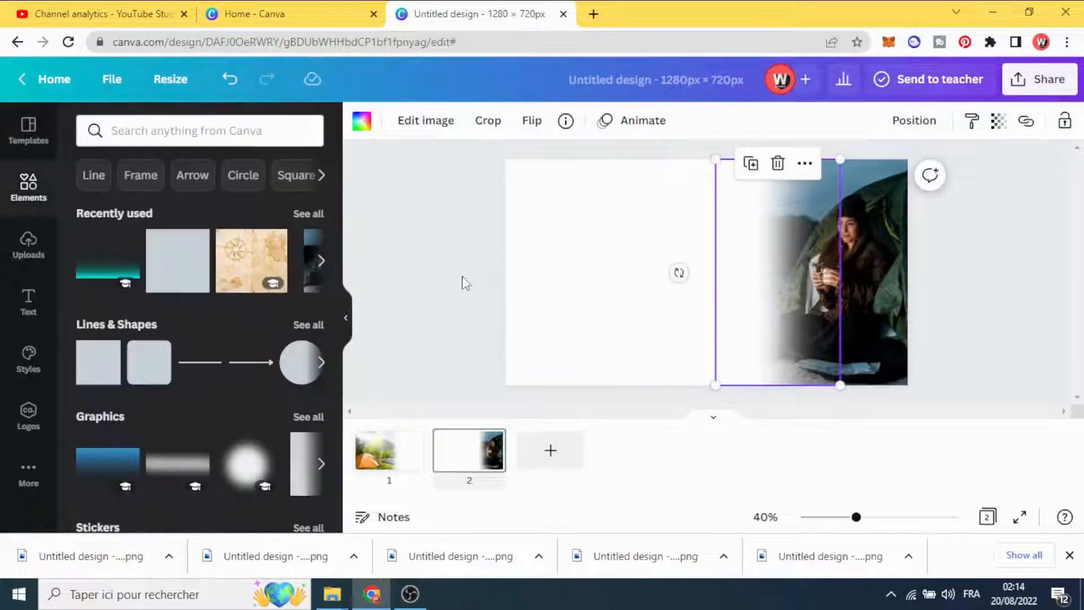
{"action": "left_click", "coordinate": [600, 288]}
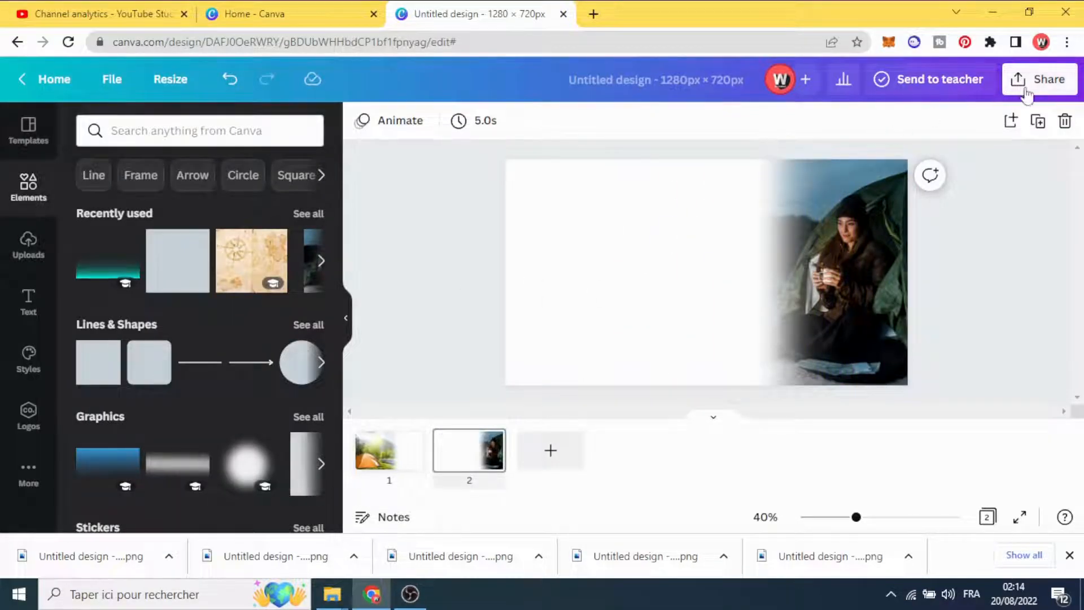
Step: Download only page 2 of the design as a PNG
{"action": "left_click", "coordinate": [1044, 79]}
{"action": "scroll", "coordinate": [990, 316], "scroll_direction": "down", "scroll_amount": 3}
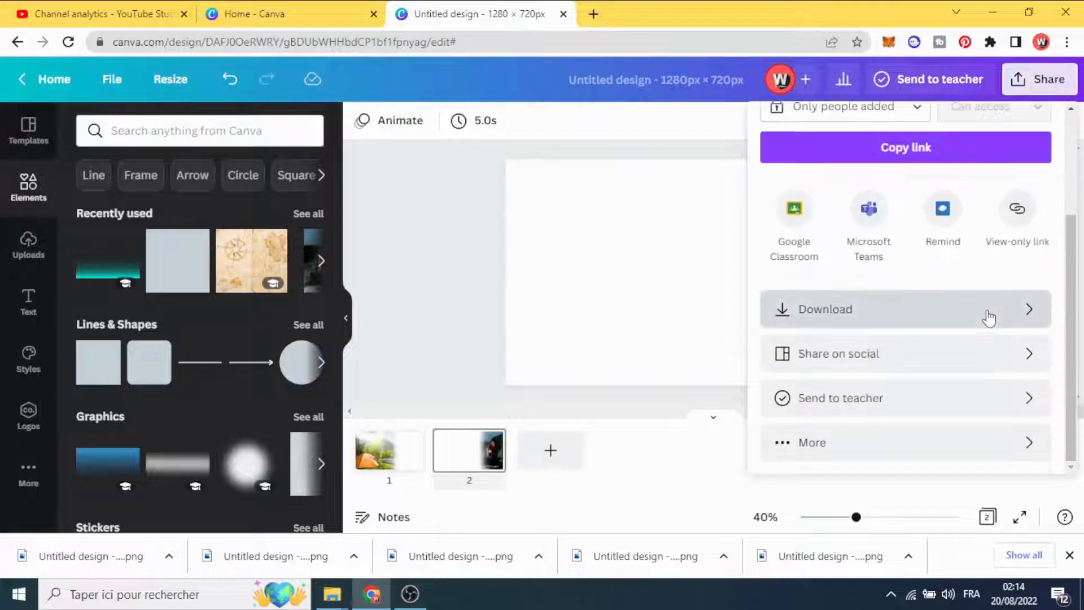
{"action": "left_click", "coordinate": [987, 315]}
{"action": "left_click", "coordinate": [956, 372]}
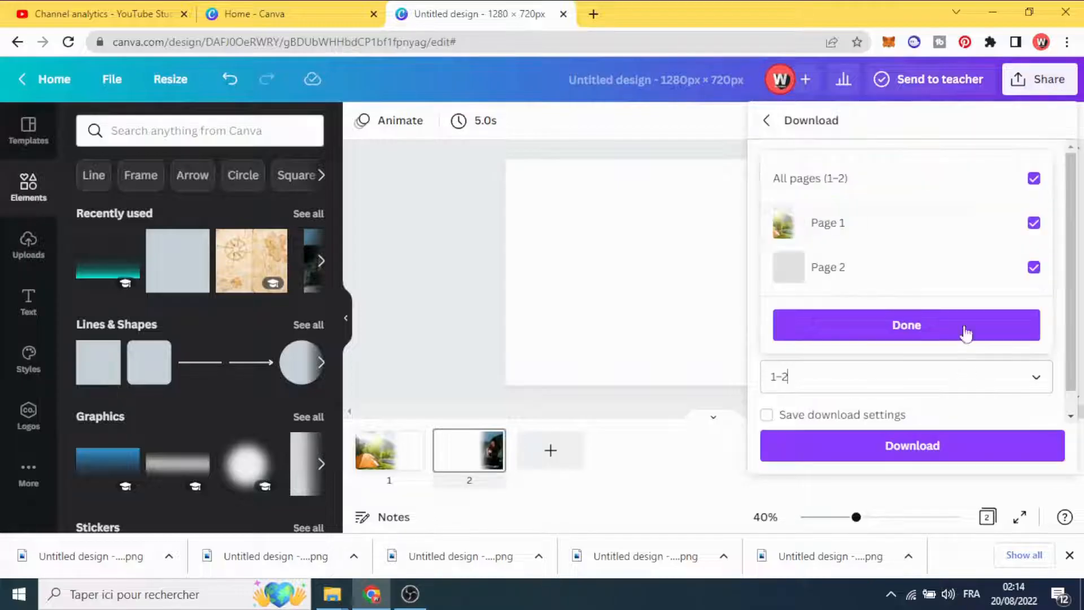
{"action": "left_click", "coordinate": [1034, 179]}
{"action": "left_click", "coordinate": [1033, 268]}
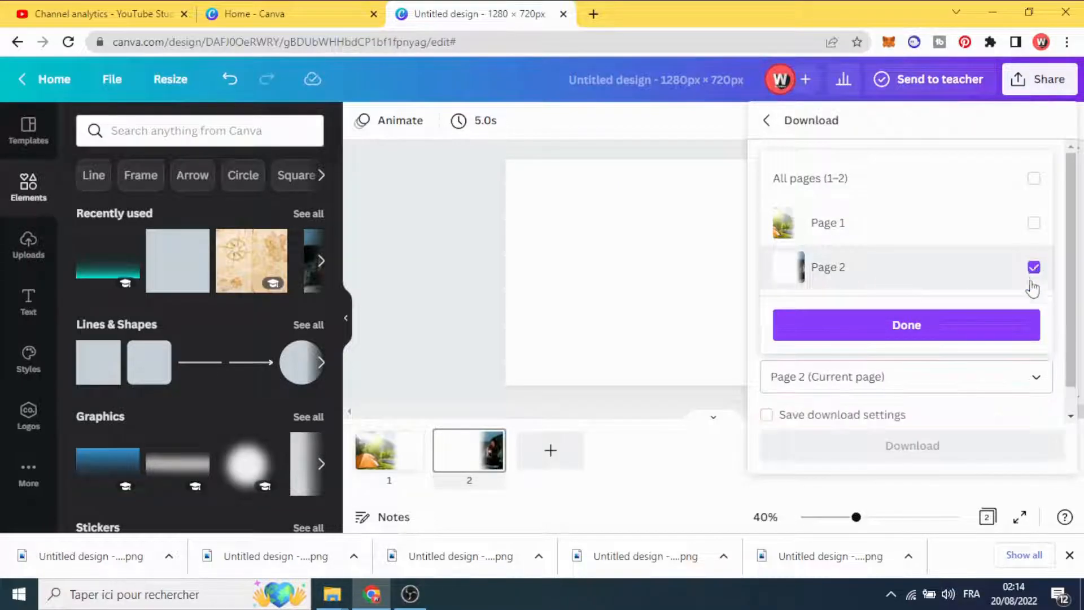
{"action": "left_click", "coordinate": [974, 324]}
{"action": "left_click", "coordinate": [967, 447]}
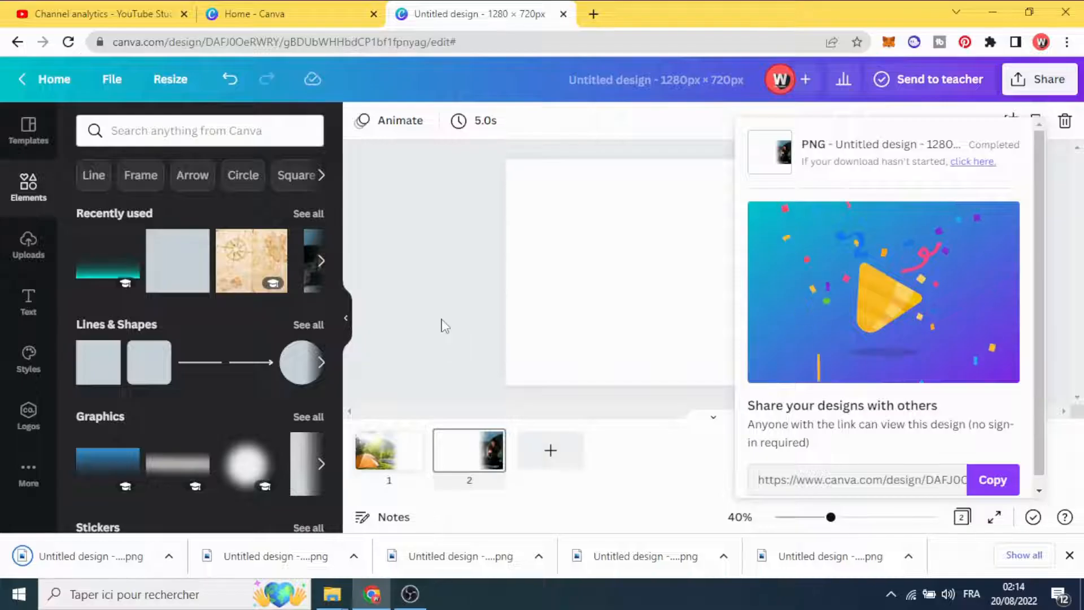
{"action": "left_click", "coordinate": [474, 341]}
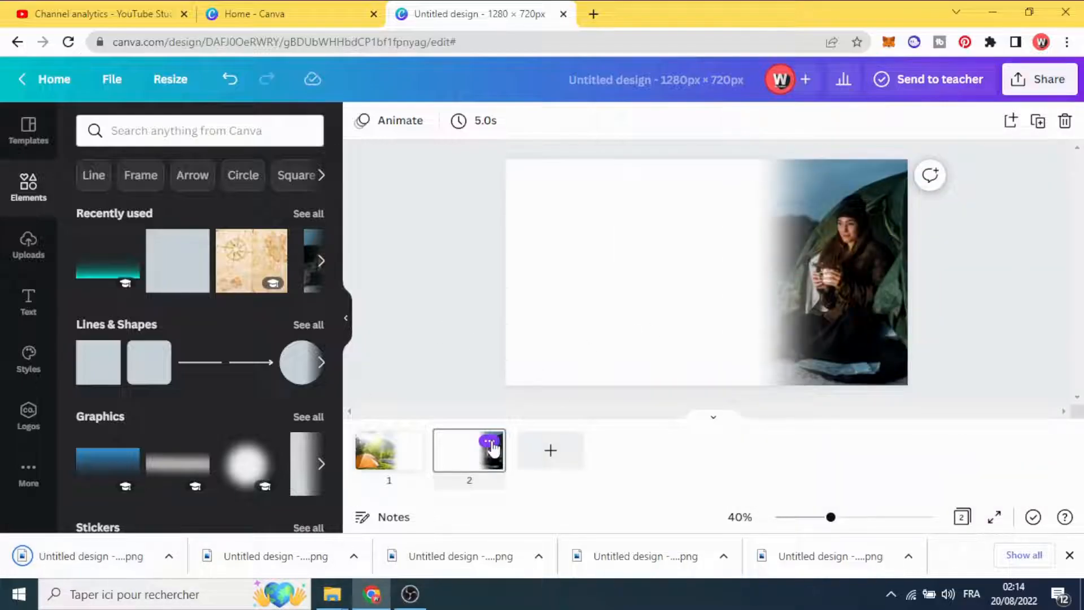
Step: Delete page 2 and upload the newly downloaded PNG to the image uploads
{"action": "left_click", "coordinate": [488, 442]}
{"action": "left_click", "coordinate": [580, 288]}
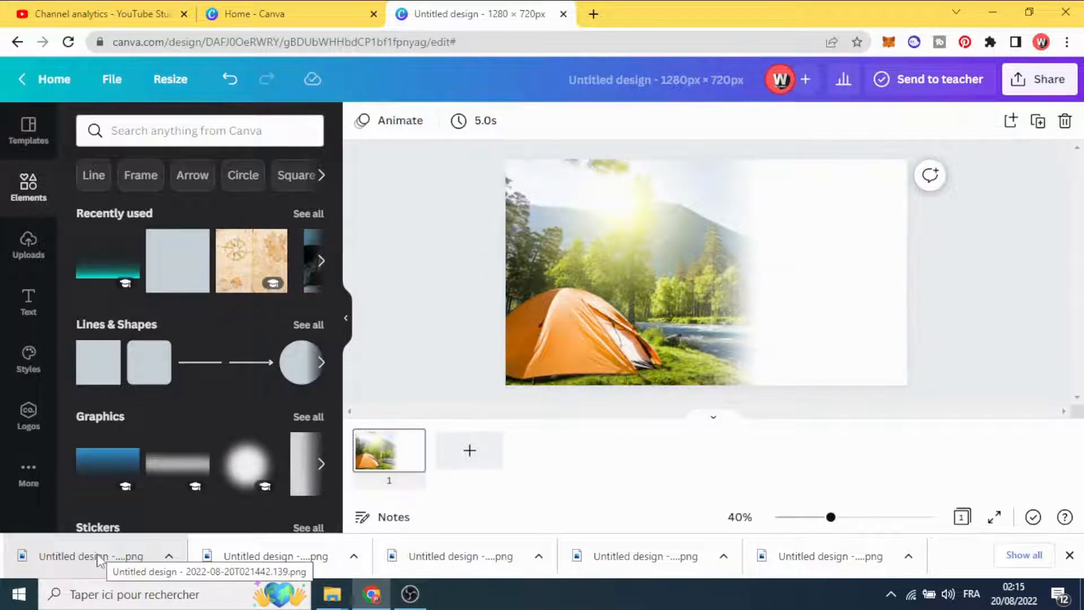
{"action": "left_click_drag", "start_coordinate": [99, 559], "coordinate": [251, 295]}
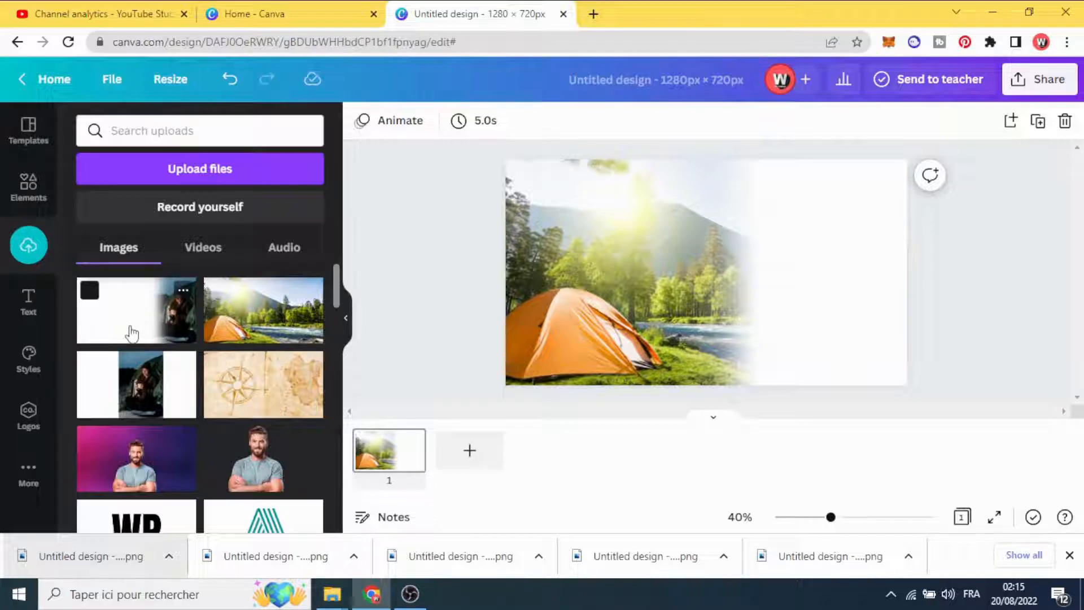
Step: Place the faded woman image on the camping page, enlarging it beyond the page and aligning it to the top-right corner
{"action": "left_click", "coordinate": [131, 332]}
{"action": "left_click_drag", "start_coordinate": [669, 283], "coordinate": [602, 249]}
{"action": "left_click_drag", "start_coordinate": [782, 314], "coordinate": [946, 486]}
{"action": "left_click_drag", "start_coordinate": [798, 336], "coordinate": [696, 329]}
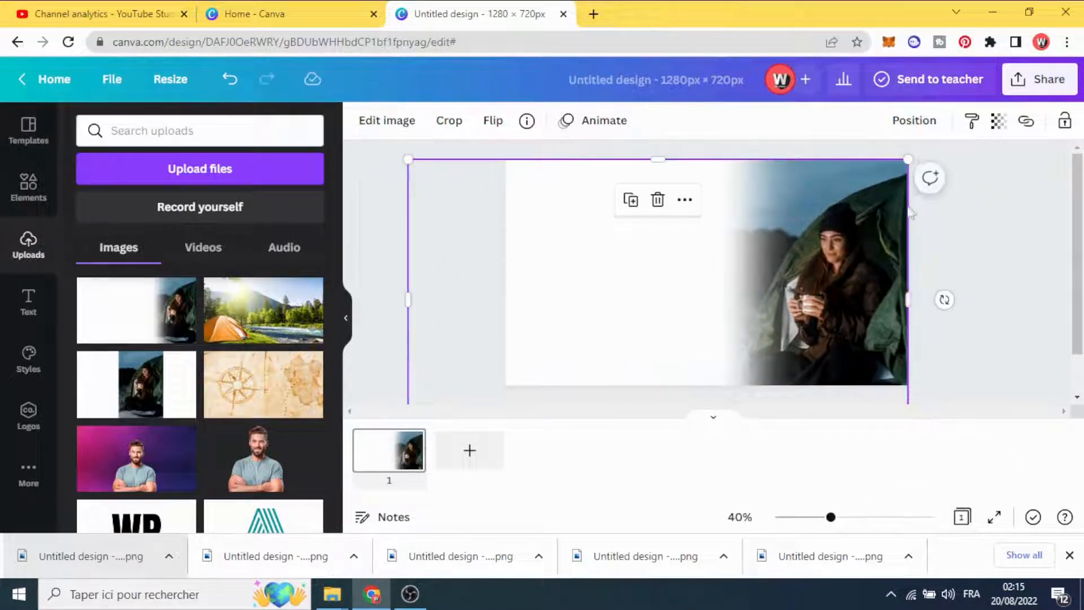
Step: Set the transparency of the faded woman image to 50
{"action": "left_click", "coordinate": [997, 122]}
{"action": "left_click_drag", "start_coordinate": [991, 184], "coordinate": [932, 185]}
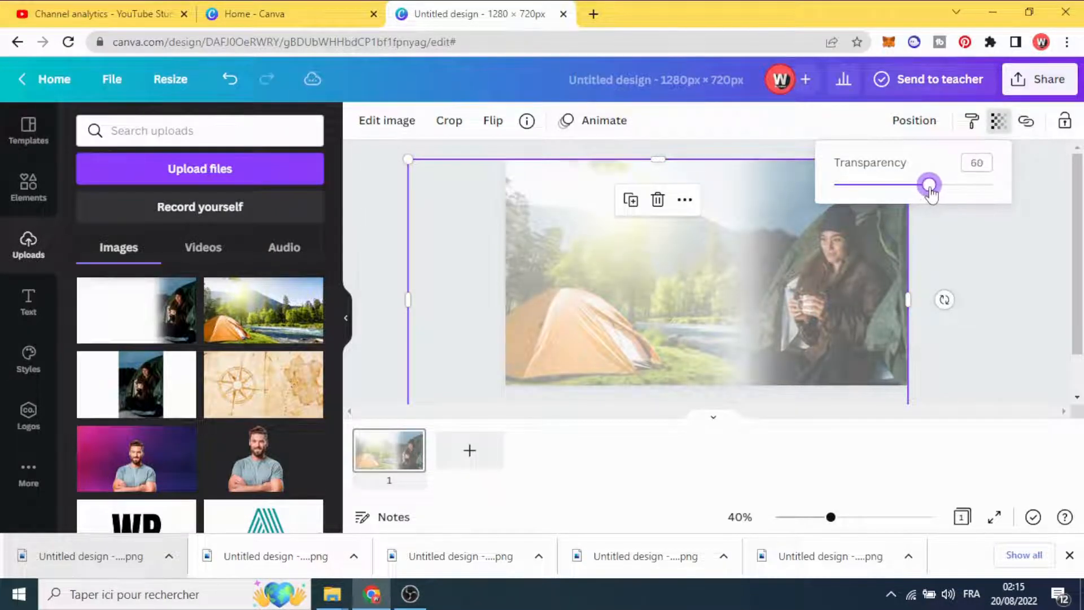
{"action": "left_click_drag", "start_coordinate": [930, 192], "coordinate": [924, 193]}
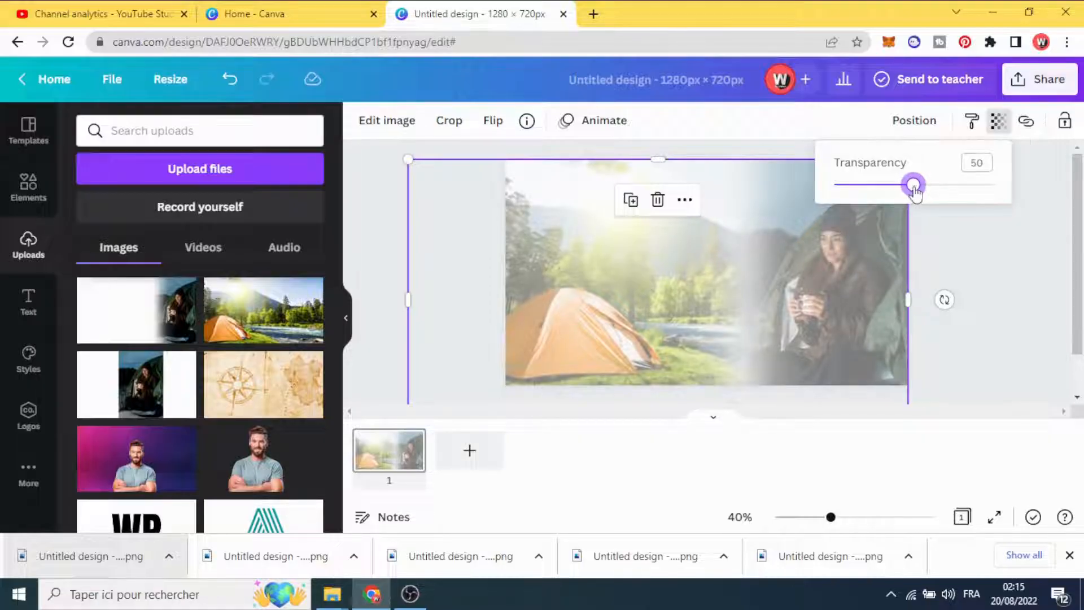
Step: Enlarge the semi-transparent woman image further beyond the page's left edge, adjust its position, and undo the last change
{"action": "left_click_drag", "start_coordinate": [408, 159], "coordinate": [354, 136]}
{"action": "left_click_drag", "start_coordinate": [824, 236], "coordinate": [822, 264]}
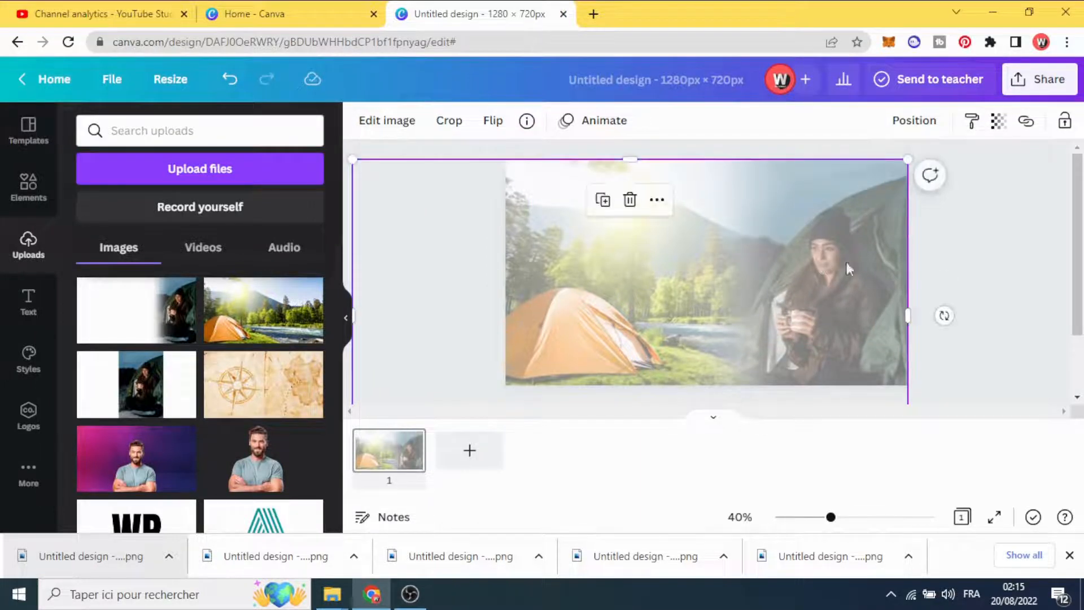
{"action": "left_click", "coordinate": [987, 257]}
{"action": "left_click", "coordinate": [230, 79]}
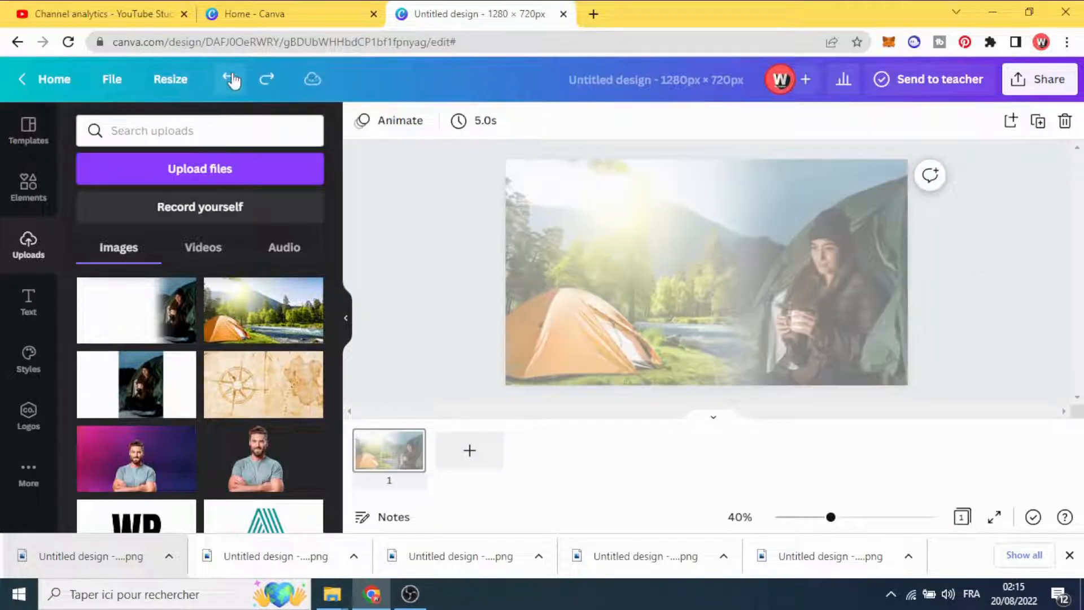
Step: Download the blended camping design as a PNG and upload the downloaded file to the image uploads
{"action": "left_click", "coordinate": [1026, 85]}
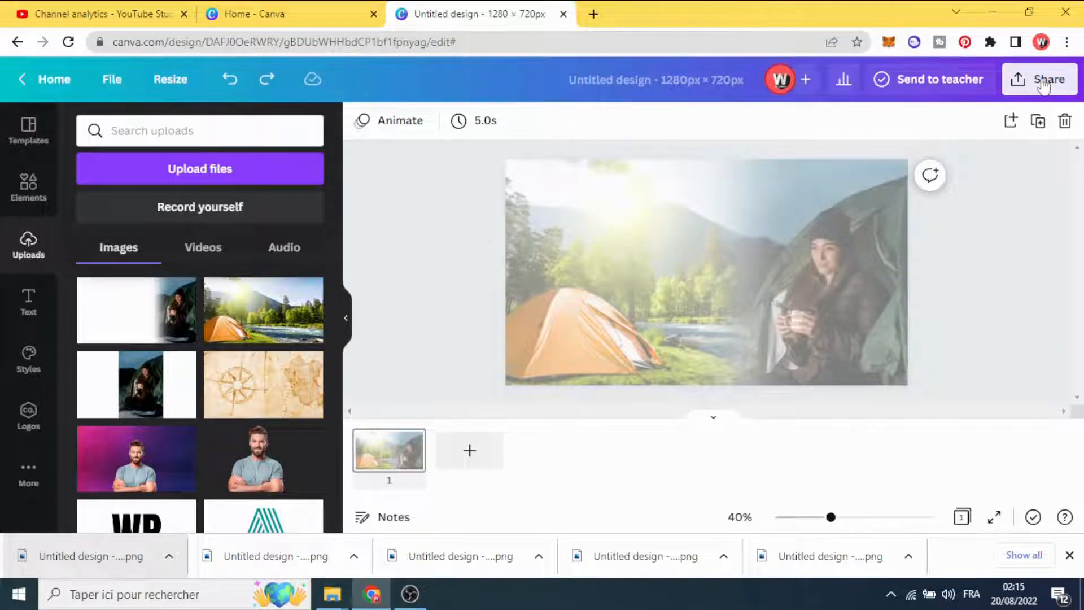
{"action": "scroll", "coordinate": [996, 254], "scroll_direction": "down", "scroll_amount": 3}
{"action": "left_click", "coordinate": [971, 321]}
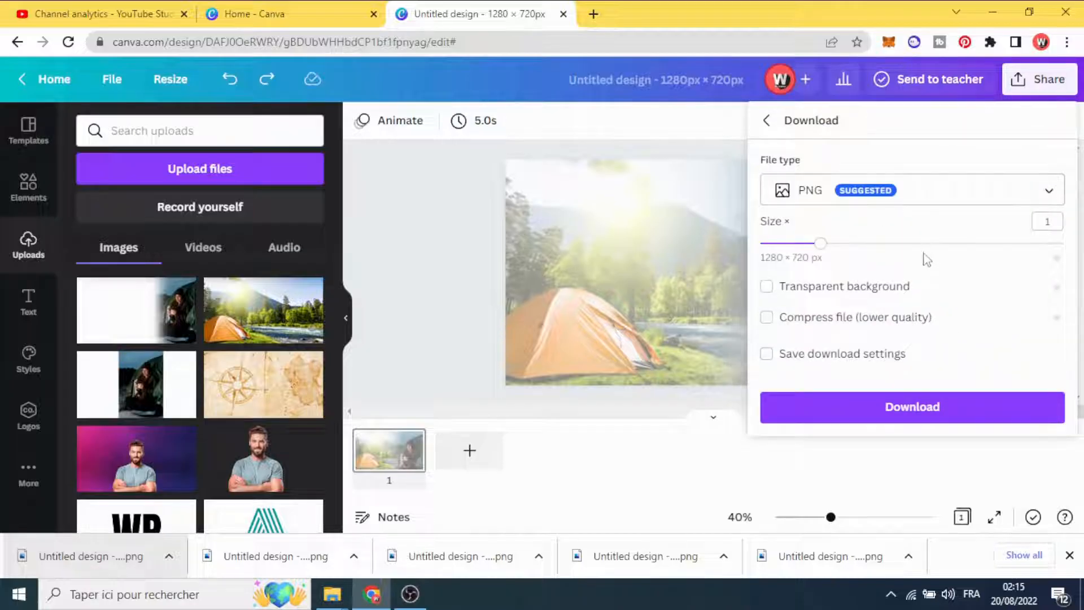
{"action": "left_click", "coordinate": [920, 407]}
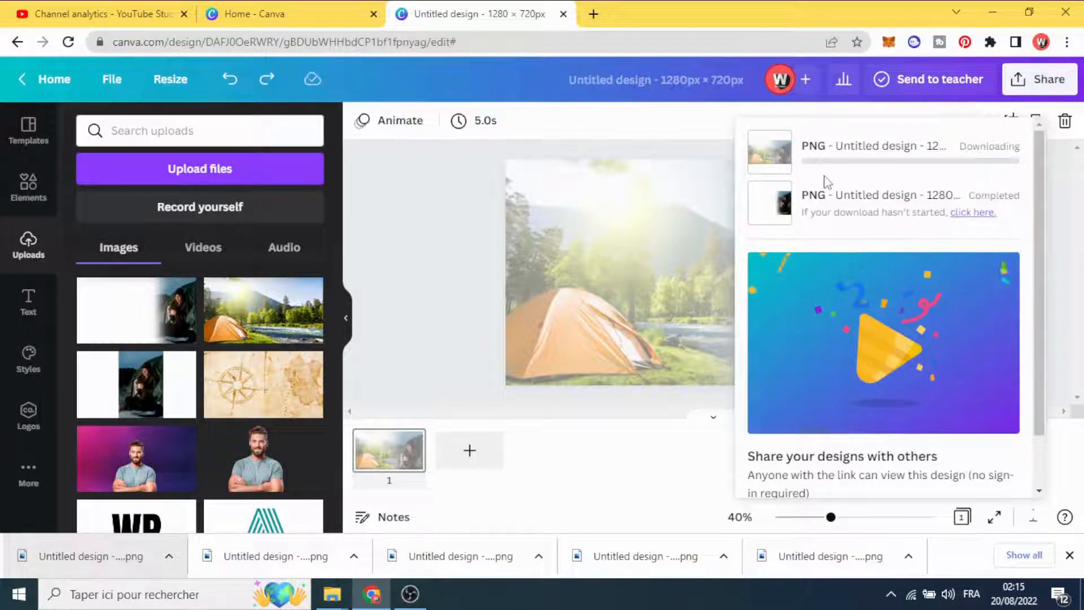
{"action": "left_click", "coordinate": [429, 321]}
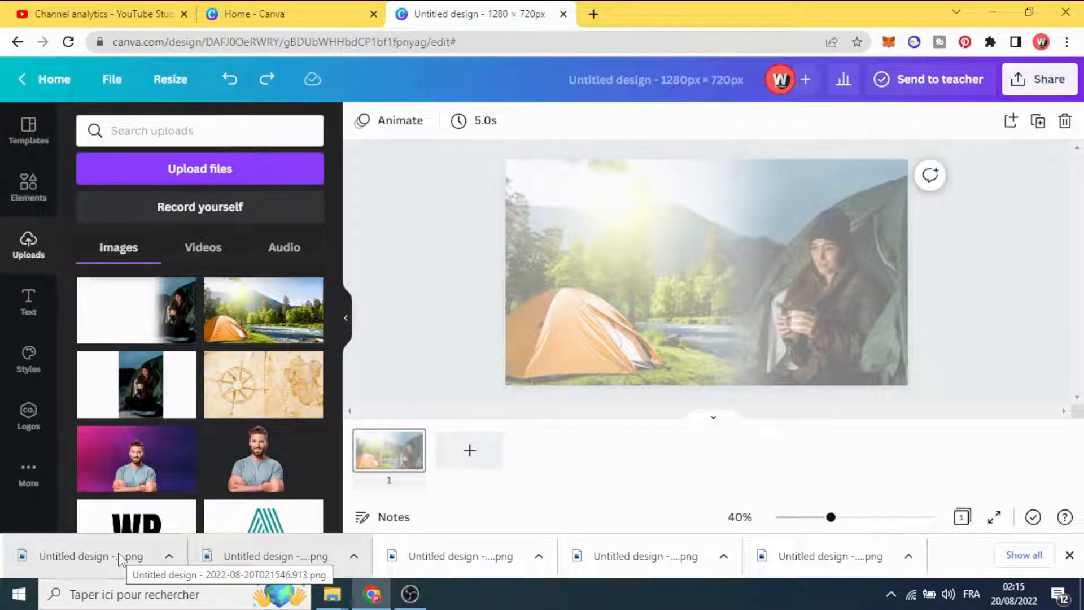
{"action": "left_click_drag", "start_coordinate": [120, 557], "coordinate": [165, 310]}
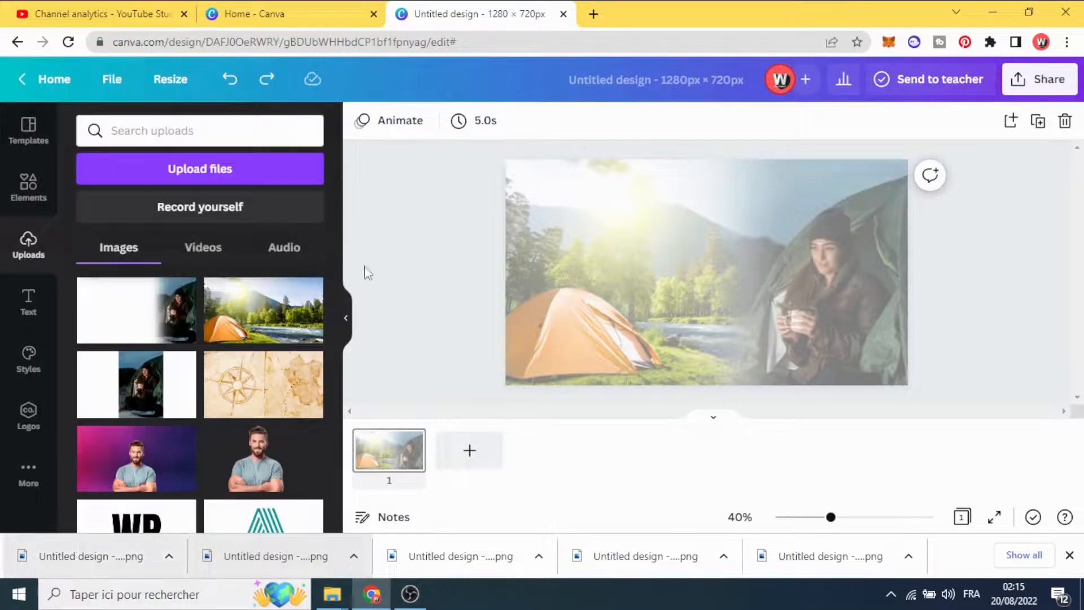
Step: Add a second page and place the newly uploaded blended image on it, enlarged to fill the whole page
{"action": "left_click", "coordinate": [465, 450]}
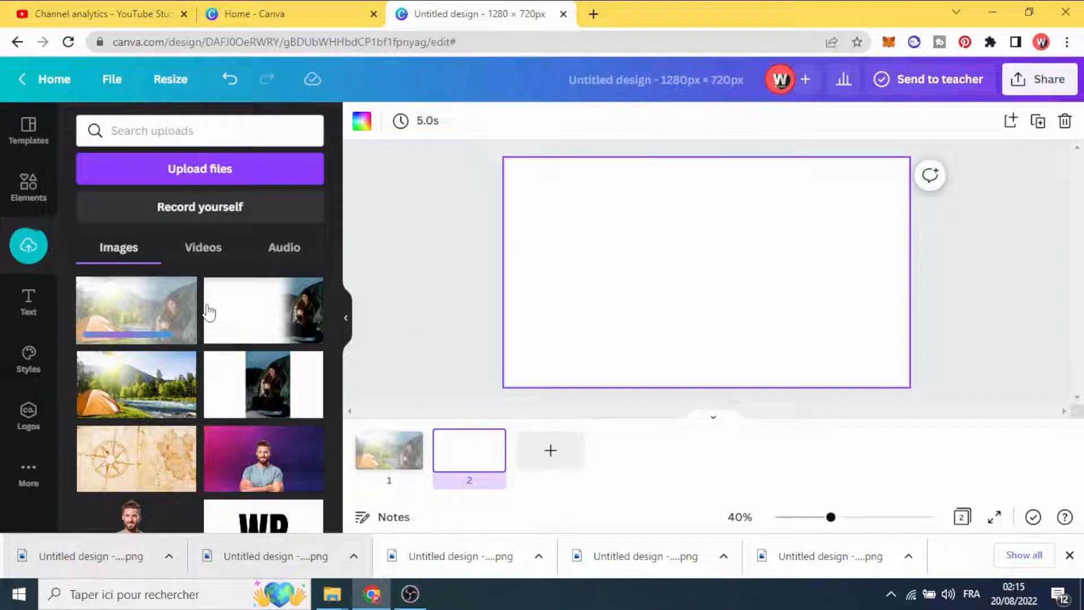
{"action": "left_click", "coordinate": [132, 323]}
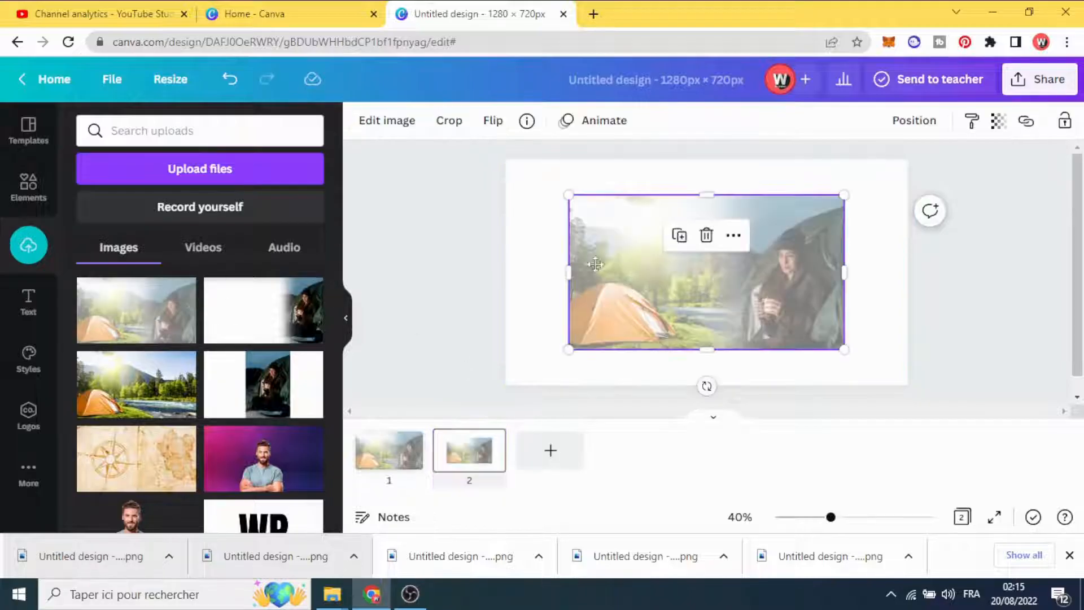
{"action": "left_click_drag", "start_coordinate": [704, 309], "coordinate": [641, 275]}
{"action": "left_click_drag", "start_coordinate": [780, 313], "coordinate": [907, 385]}
{"action": "left_click", "coordinate": [473, 268]}
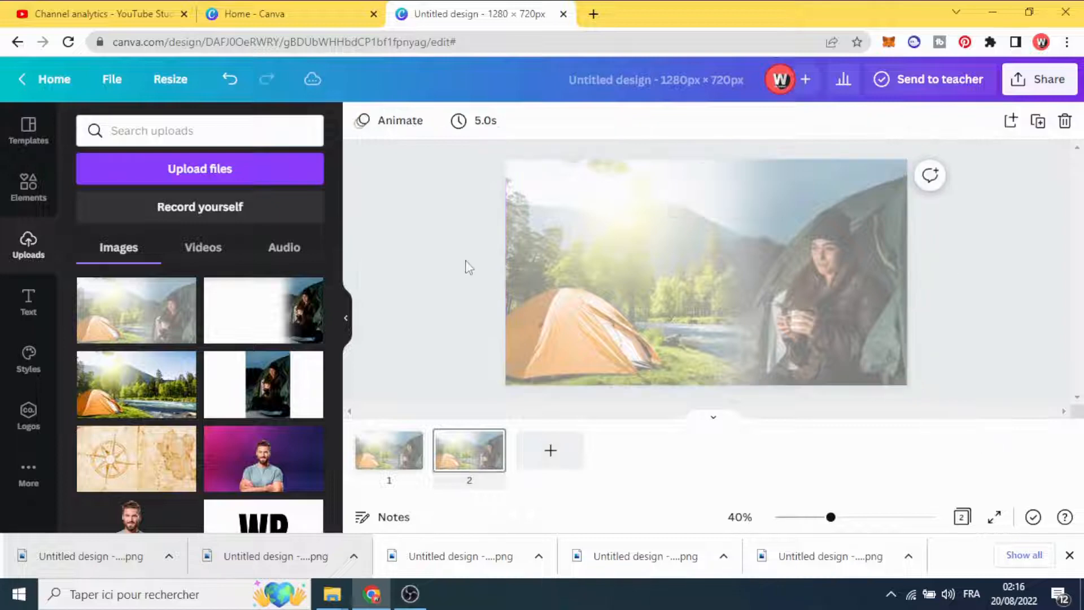
Step: Adjust the blended image on page 2 to brightness -36, contrast 52 and saturation 38
{"action": "left_click", "coordinate": [553, 265]}
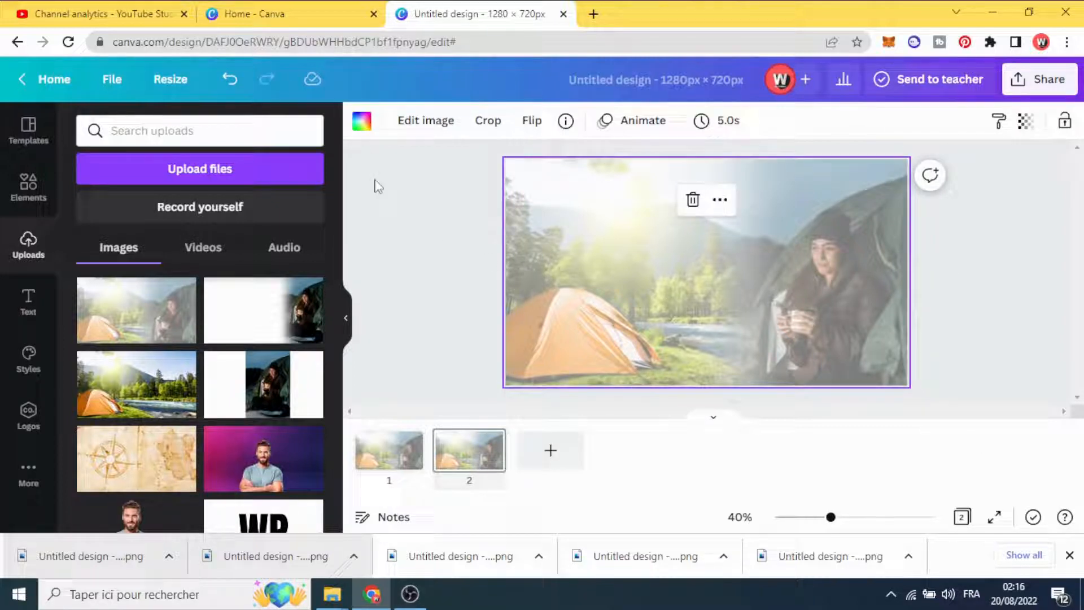
{"action": "left_click", "coordinate": [425, 120]}
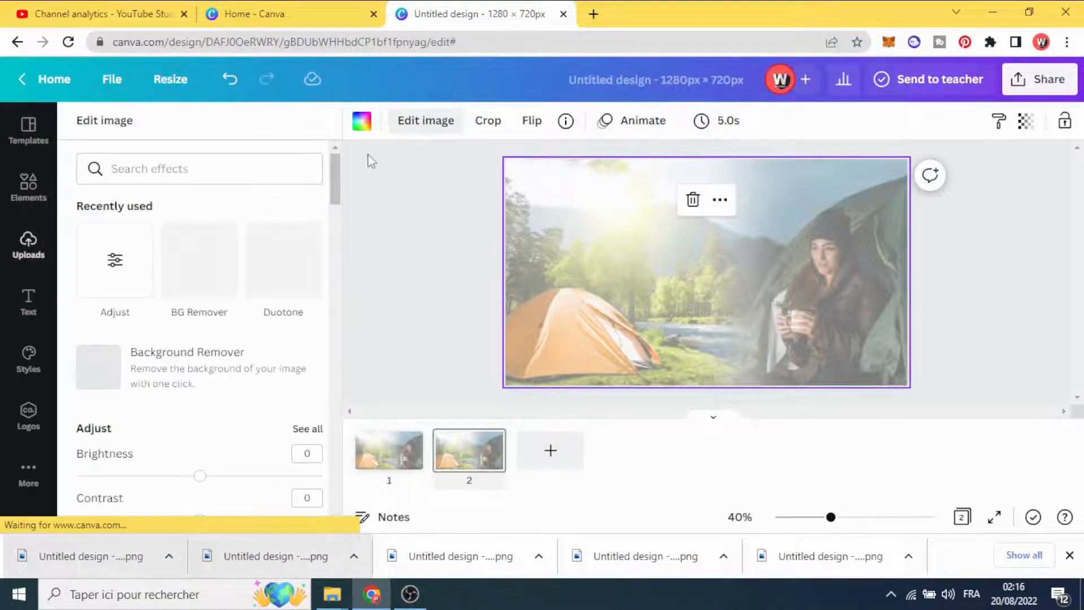
{"action": "left_click", "coordinate": [113, 260]}
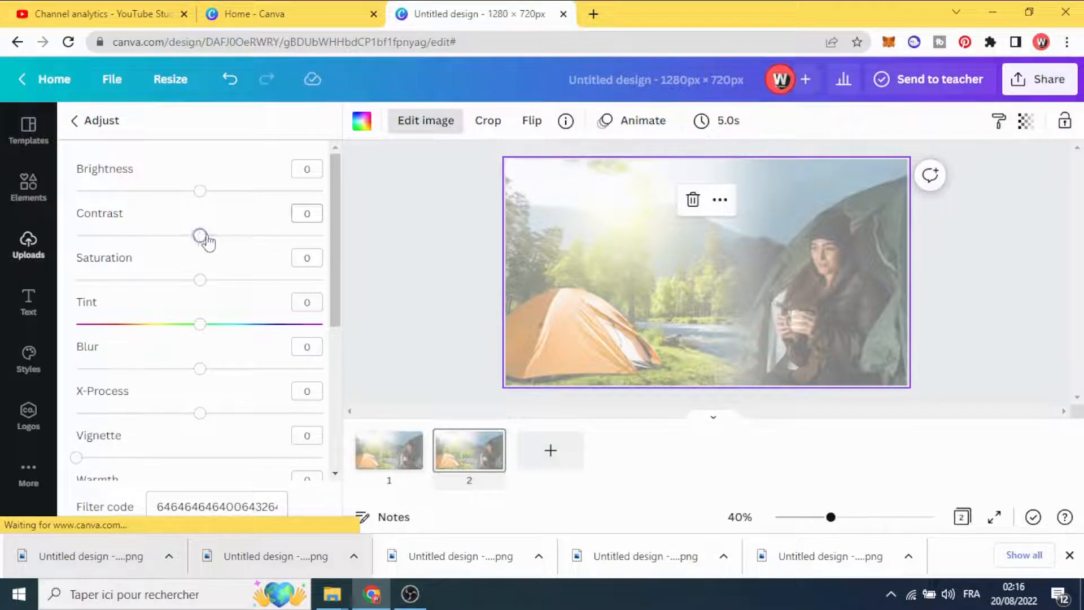
{"action": "left_click_drag", "start_coordinate": [207, 242], "coordinate": [224, 242]}
{"action": "left_click_drag", "start_coordinate": [200, 192], "coordinate": [163, 205]}
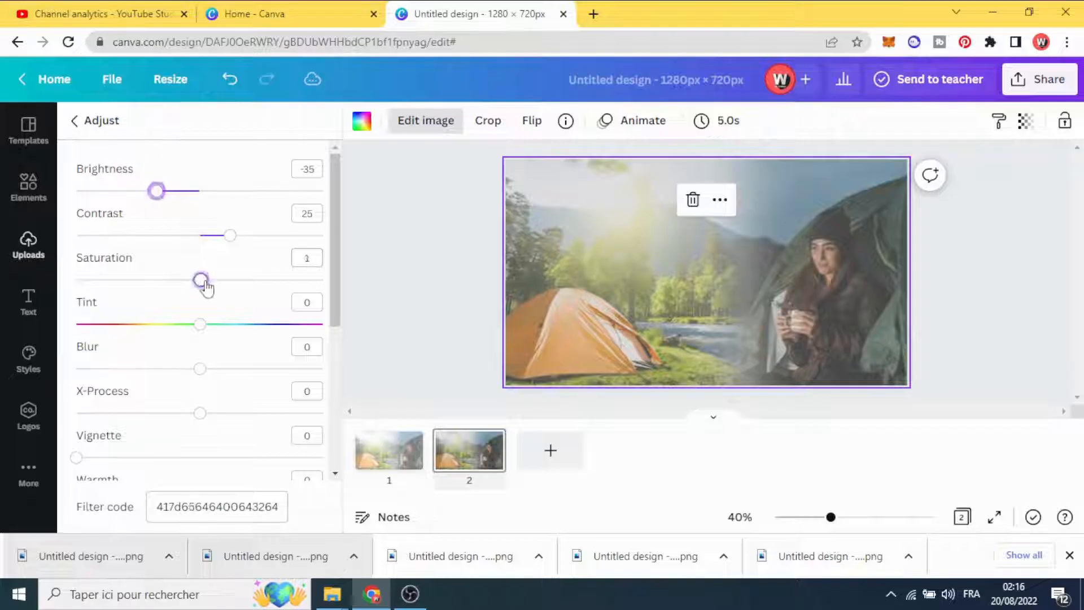
{"action": "left_click_drag", "start_coordinate": [207, 286], "coordinate": [223, 287]}
{"action": "left_click_drag", "start_coordinate": [230, 236], "coordinate": [261, 244]}
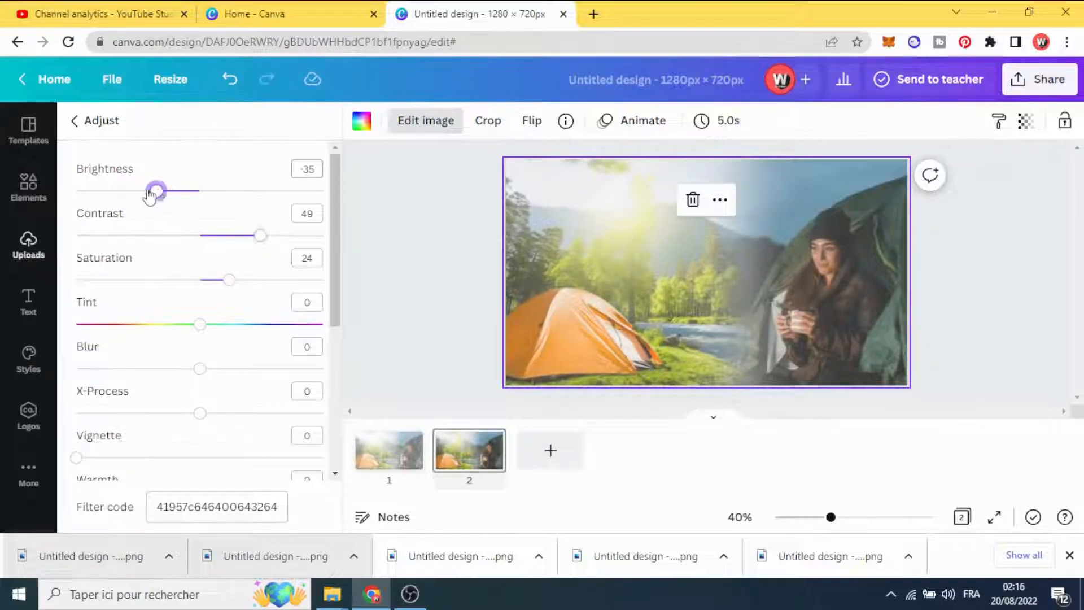
{"action": "mouse_move", "coordinate": [149, 195]}
{"action": "left_mouse_down"}
{"action": "mouse_move", "coordinate": [162, 192]}
{"action": "mouse_move", "coordinate": [152, 195]}
{"action": "left_mouse_up"}
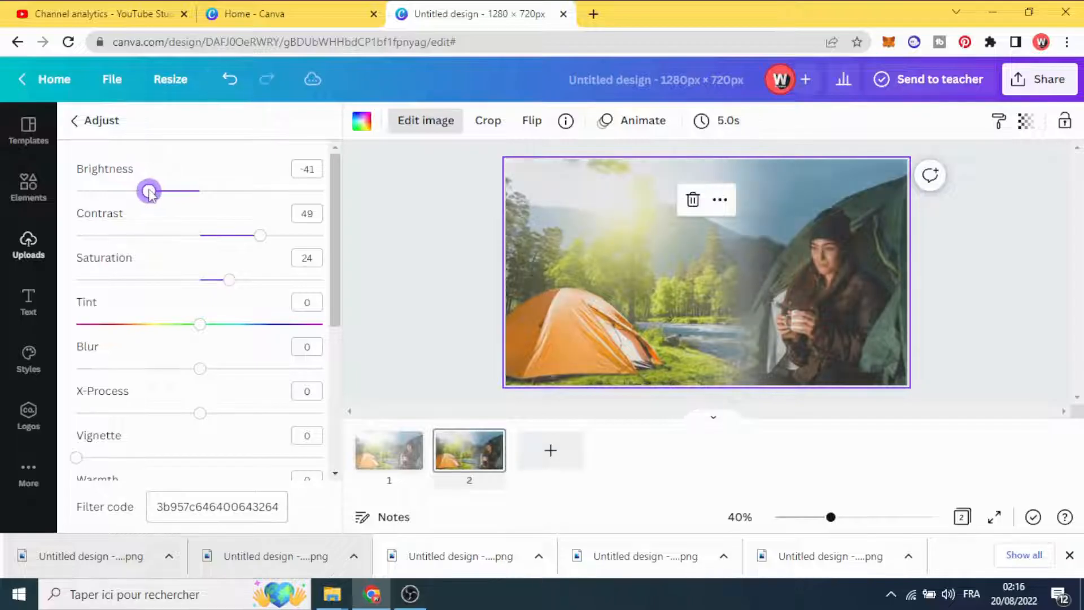
{"action": "left_click_drag", "start_coordinate": [270, 241], "coordinate": [264, 237]}
{"action": "left_click_drag", "start_coordinate": [229, 280], "coordinate": [247, 279]}
{"action": "left_click_drag", "start_coordinate": [154, 195], "coordinate": [157, 195]}
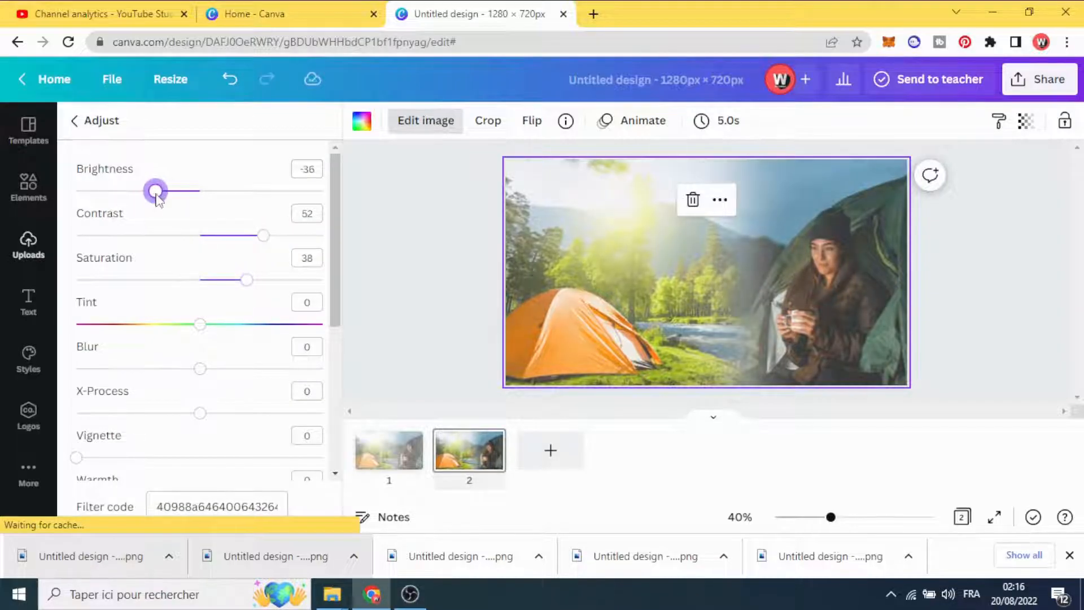
{"action": "left_click", "coordinate": [422, 288]}
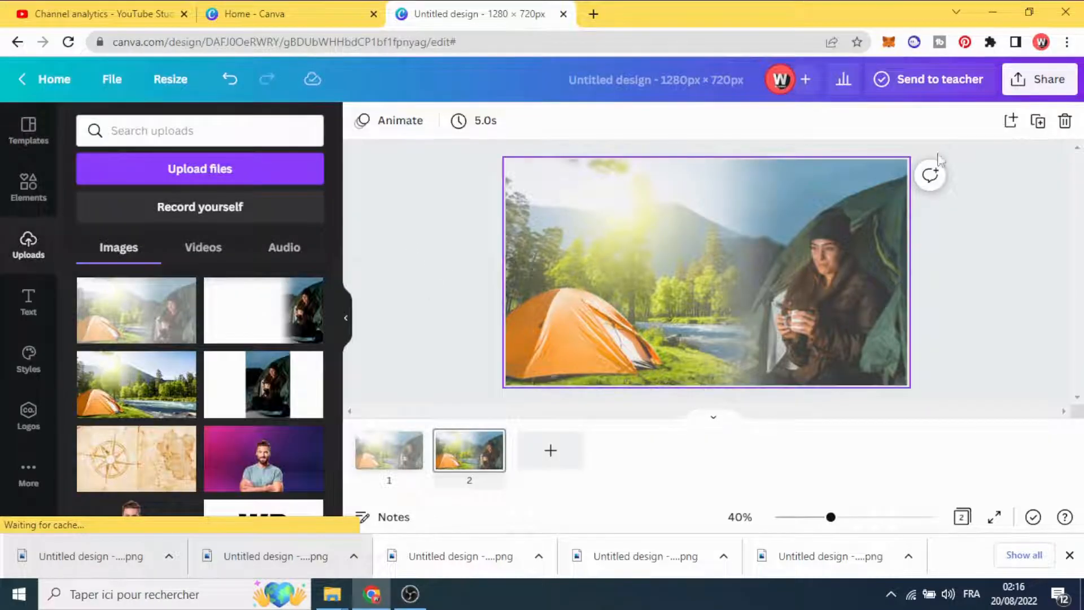
Step: Download only page 2 as a PNG and upload the downloaded file to the image uploads
{"action": "left_click", "coordinate": [1045, 80]}
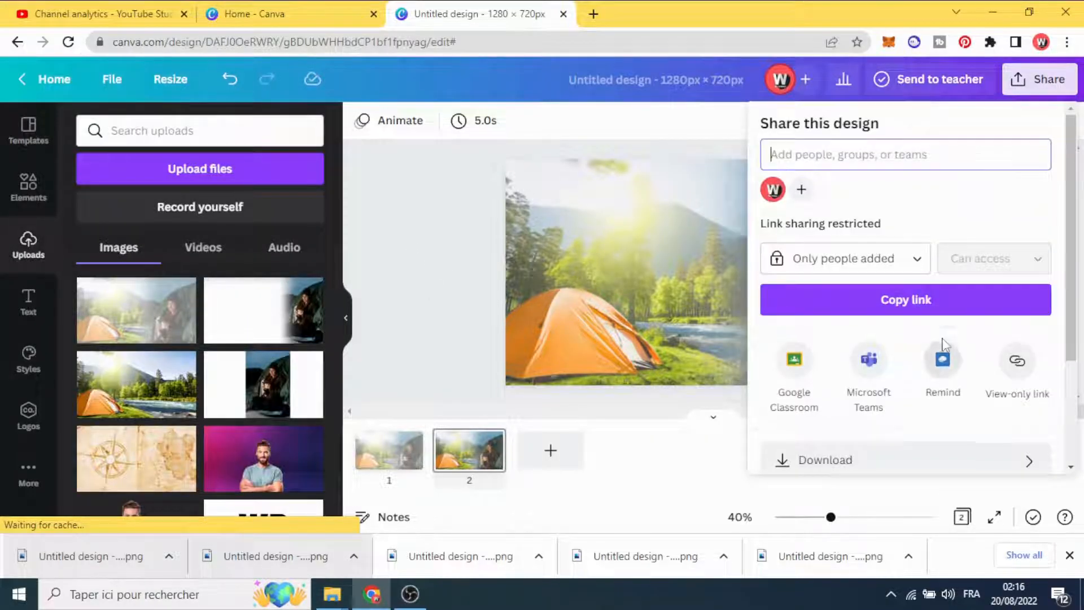
{"action": "scroll", "coordinate": [947, 346], "scroll_direction": "down", "scroll_amount": 3}
{"action": "left_click", "coordinate": [968, 308]}
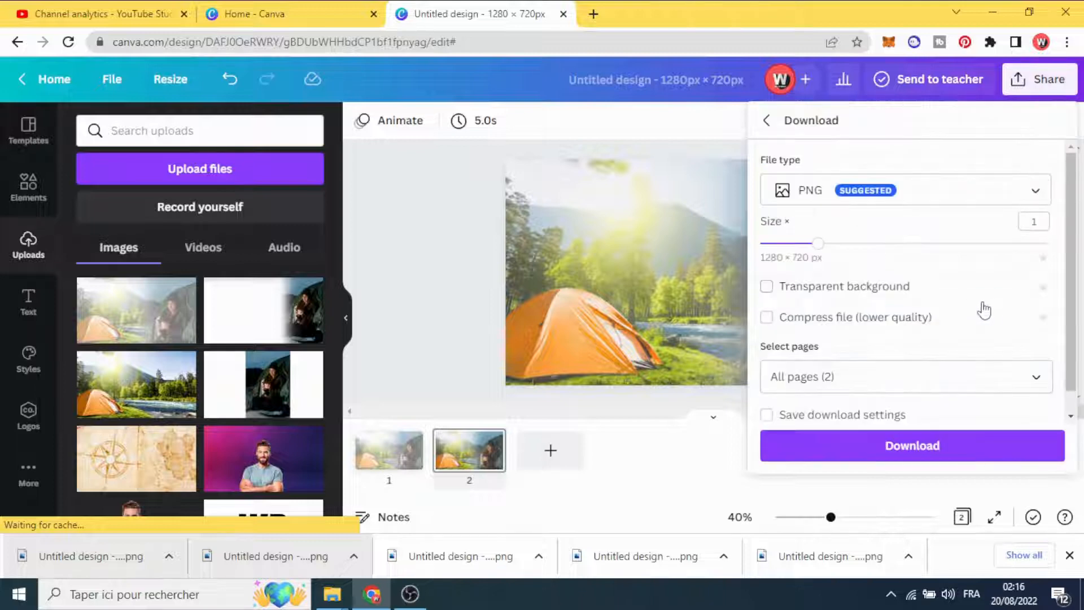
{"action": "left_click", "coordinate": [1004, 374]}
{"action": "left_click", "coordinate": [1033, 179]}
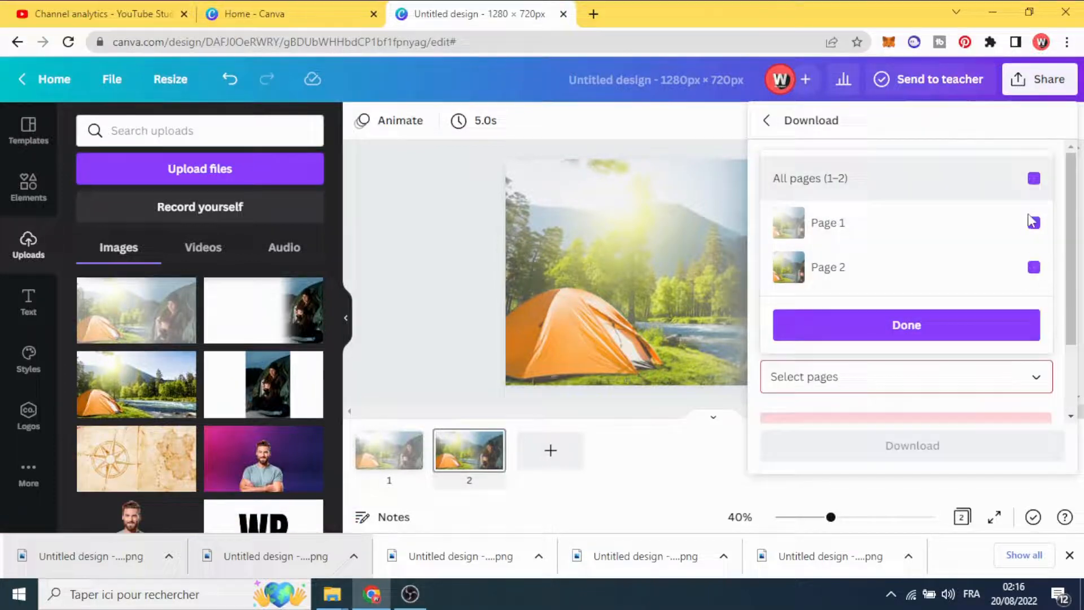
{"action": "left_click", "coordinate": [1033, 268]}
{"action": "left_click", "coordinate": [969, 326]}
{"action": "left_click", "coordinate": [957, 447]}
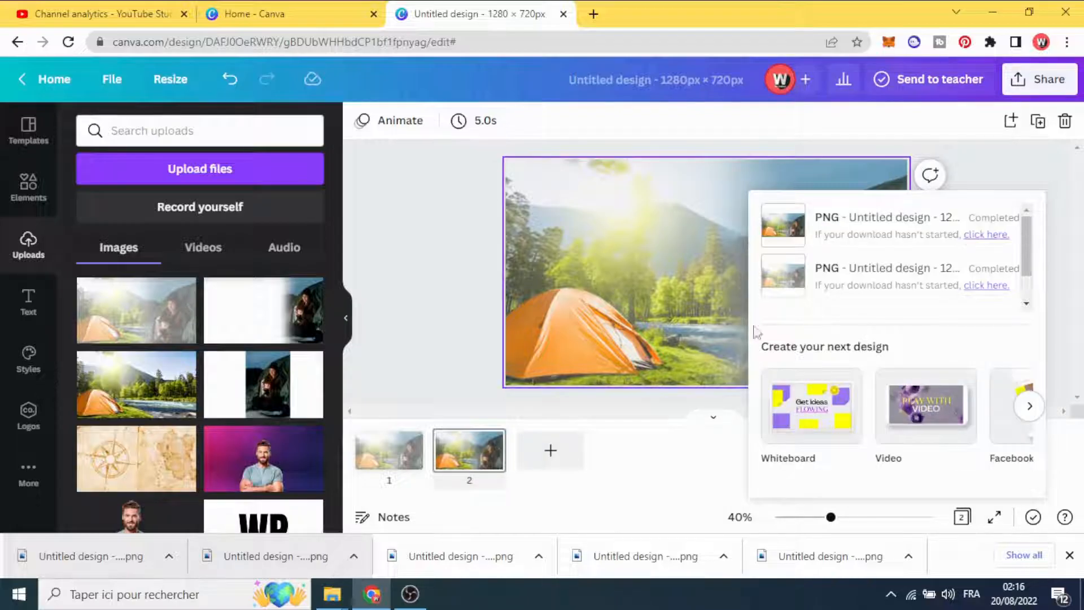
{"action": "left_click", "coordinate": [454, 345]}
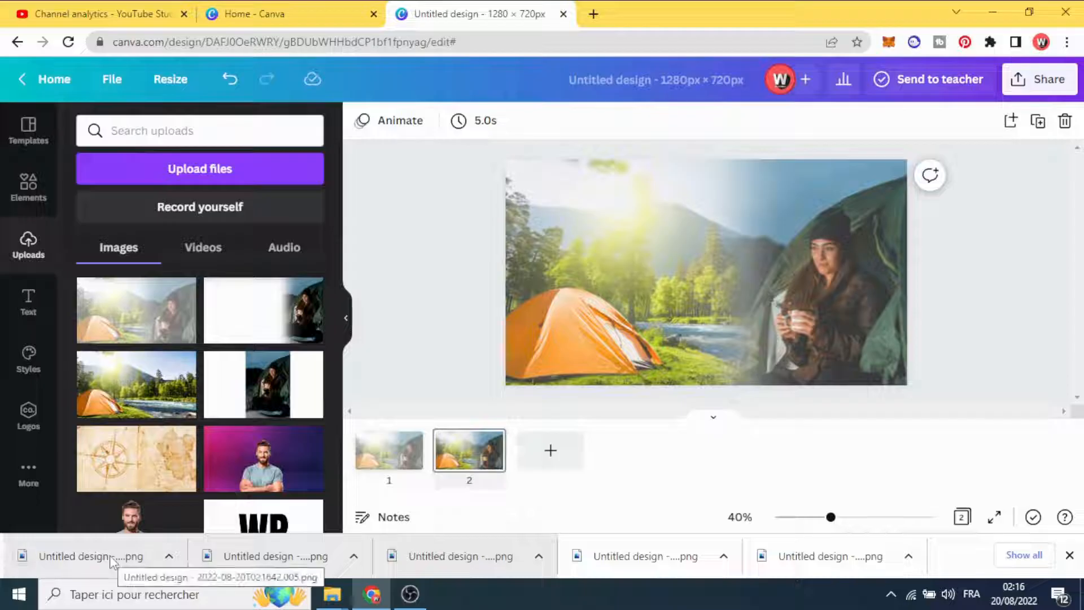
{"action": "left_click_drag", "start_coordinate": [111, 559], "coordinate": [151, 406]}
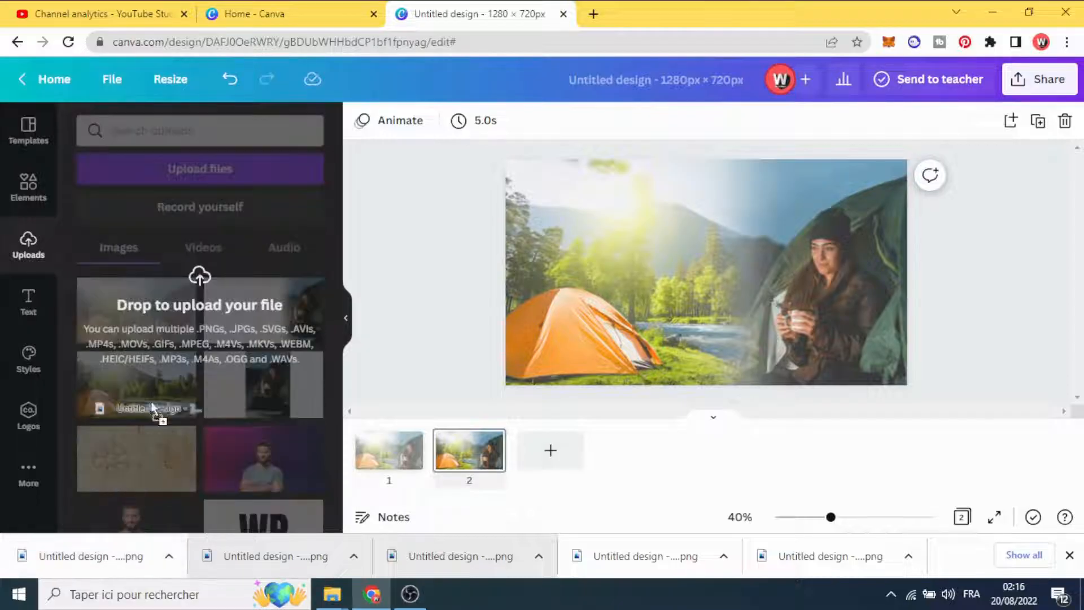
{"action": "left_click_drag", "start_coordinate": [166, 314], "coordinate": [169, 305]}
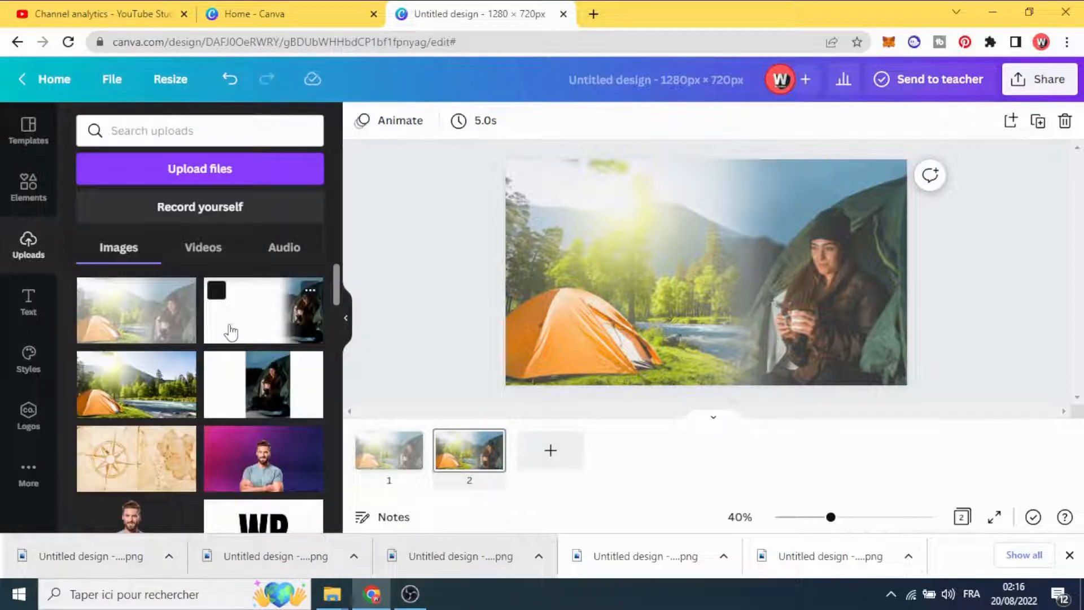
Step: Add a third page and place the old compass map image on it, enlarged to fill the page
{"action": "left_click", "coordinate": [551, 453]}
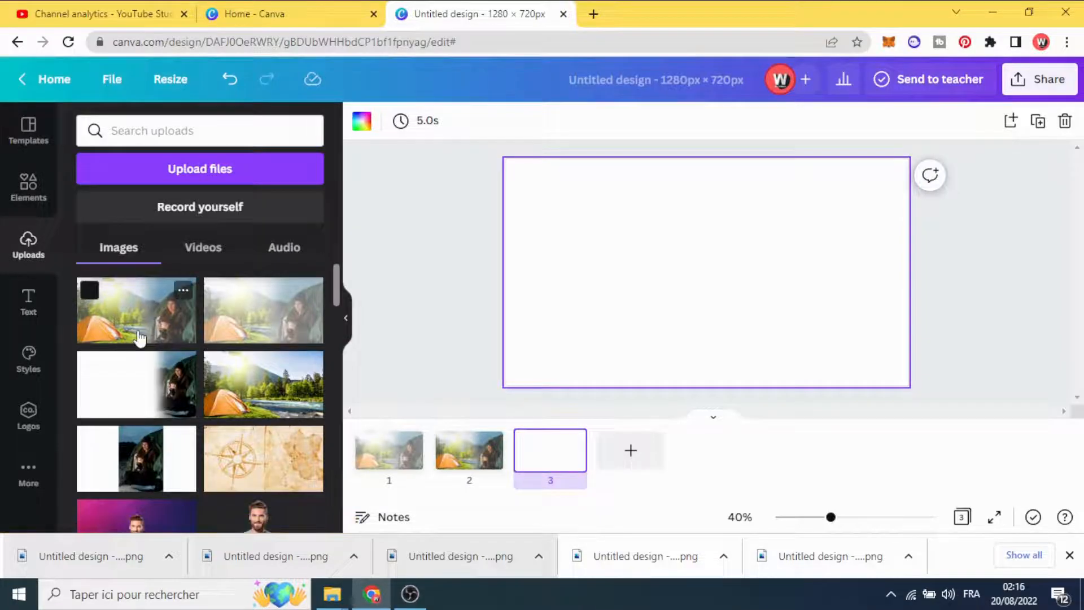
{"action": "scroll", "coordinate": [138, 333], "scroll_direction": "down", "scroll_amount": 2}
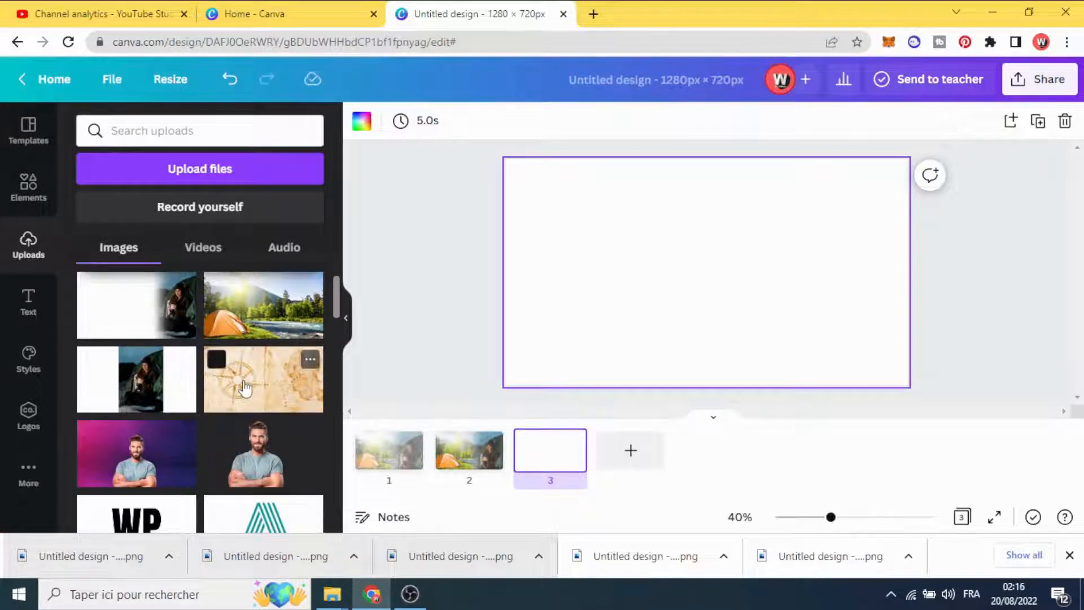
{"action": "left_click", "coordinate": [244, 388]}
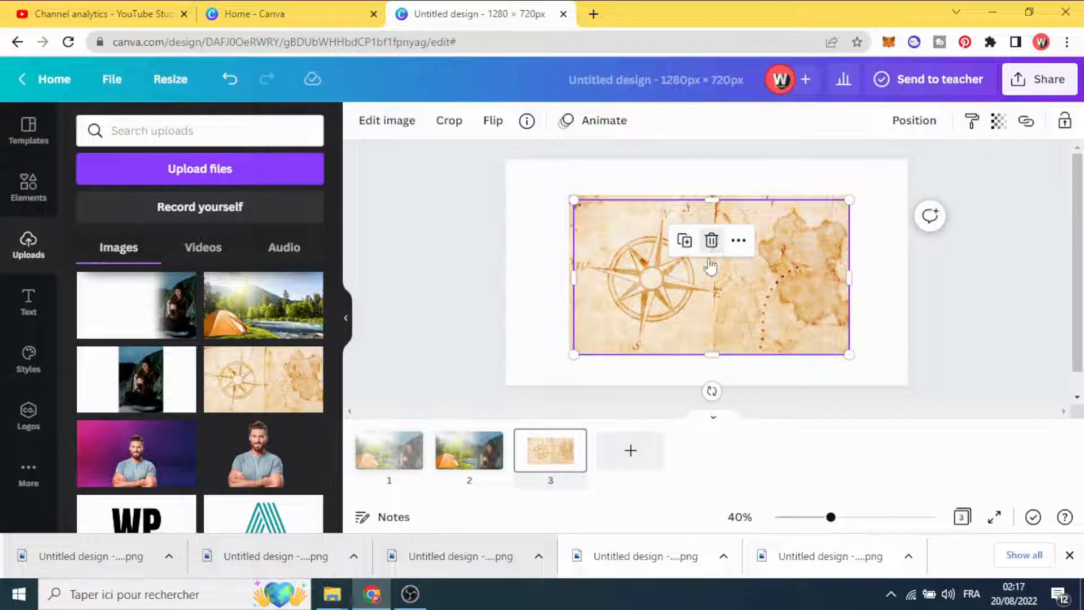
{"action": "left_click_drag", "start_coordinate": [710, 265], "coordinate": [642, 225]}
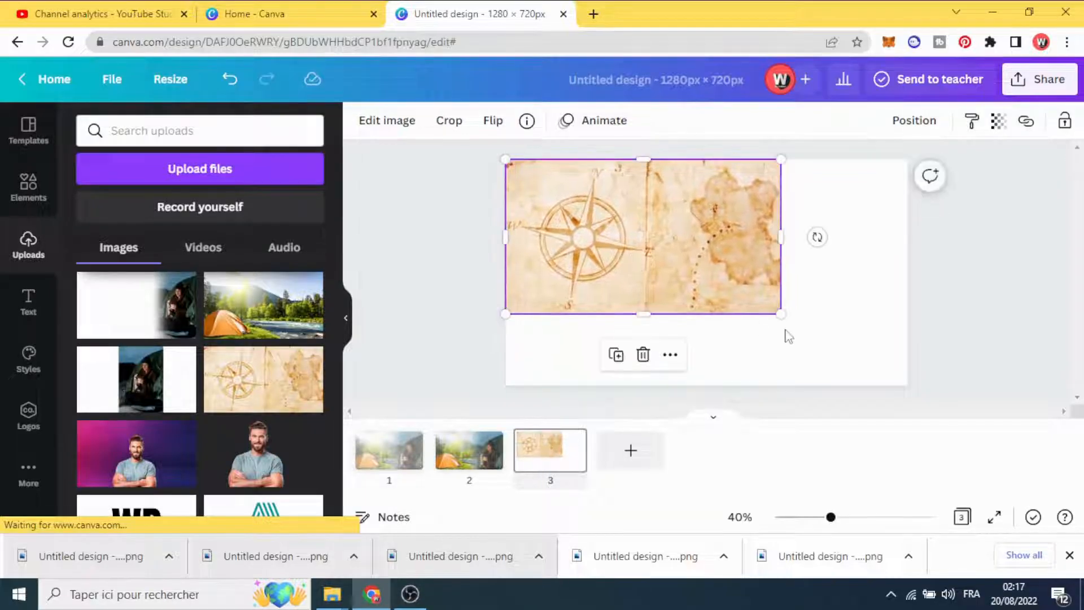
{"action": "left_click_drag", "start_coordinate": [781, 314], "coordinate": [905, 386]}
{"action": "left_click", "coordinate": [473, 301]}
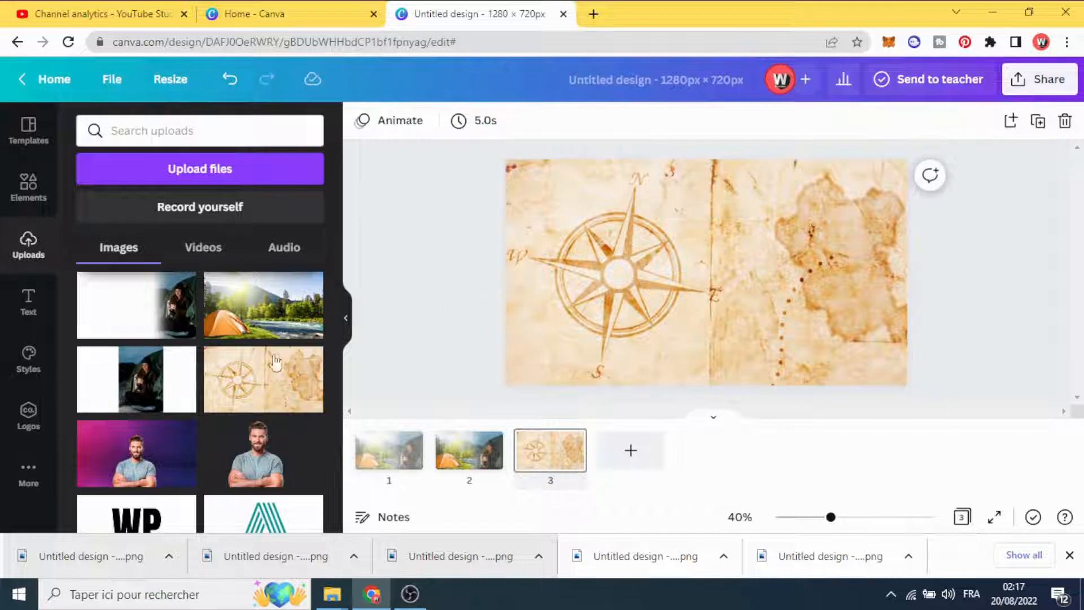
Step: Cover the map on page 3 with the color-adjusted blended image at full page size and set its transparency to 67
{"action": "left_click", "coordinate": [181, 315]}
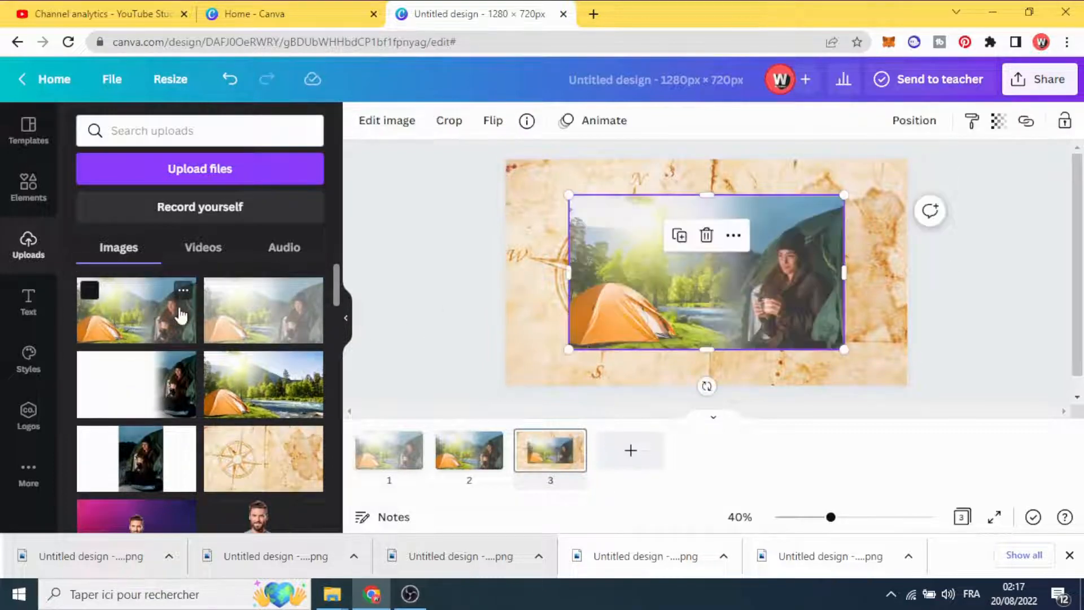
{"action": "left_click_drag", "start_coordinate": [663, 297], "coordinate": [599, 261]}
{"action": "left_click_drag", "start_coordinate": [784, 315], "coordinate": [908, 385]}
{"action": "left_click", "coordinate": [998, 133]}
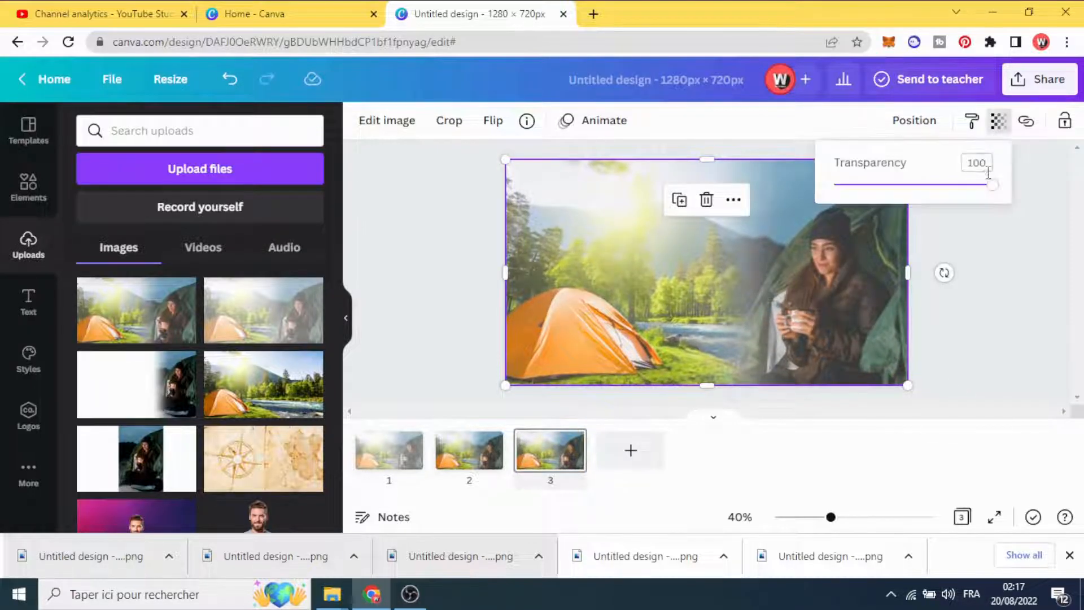
{"action": "left_click_drag", "start_coordinate": [992, 185], "coordinate": [935, 185]}
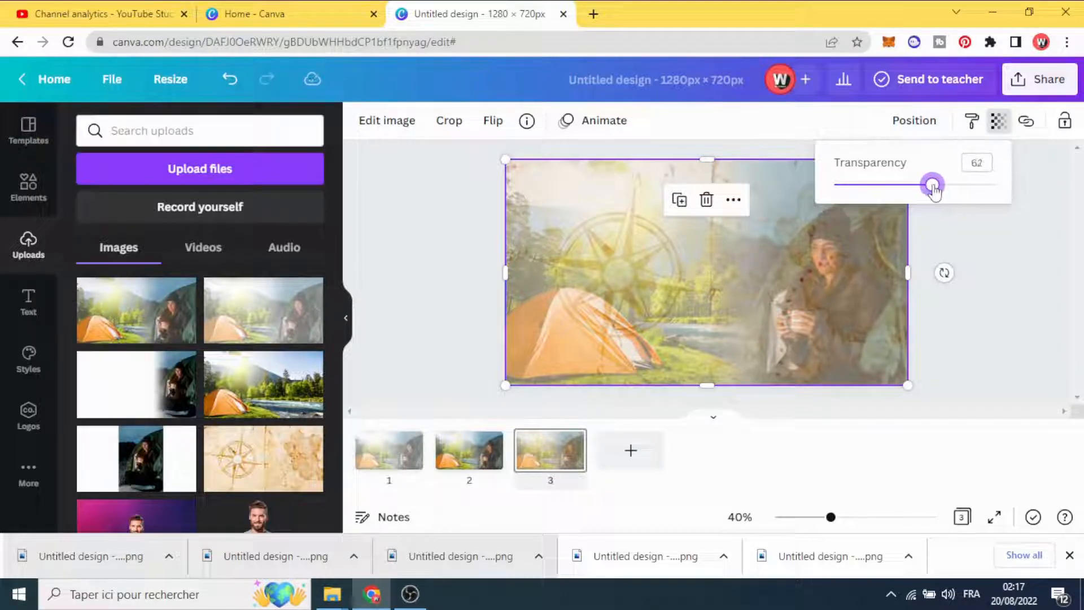
{"action": "left_click_drag", "start_coordinate": [931, 192], "coordinate": [930, 192]}
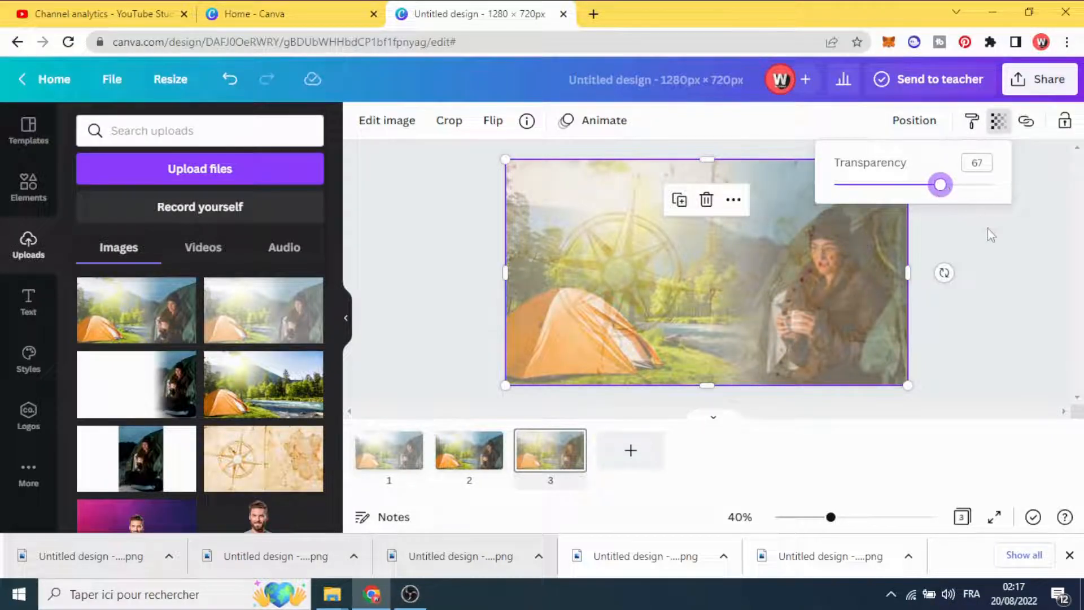
Step: Delete the map image behind the semi-transparent blended image on page 3, and undo the deletion
{"action": "left_click", "coordinate": [449, 271]}
{"action": "key", "text": "Delete"}
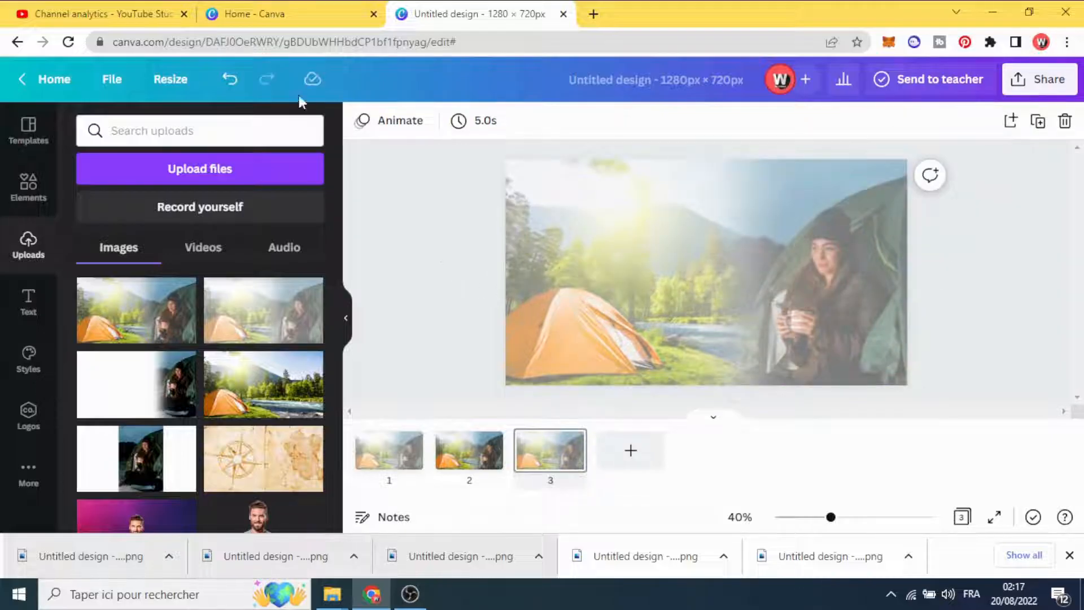
{"action": "left_click", "coordinate": [228, 79]}
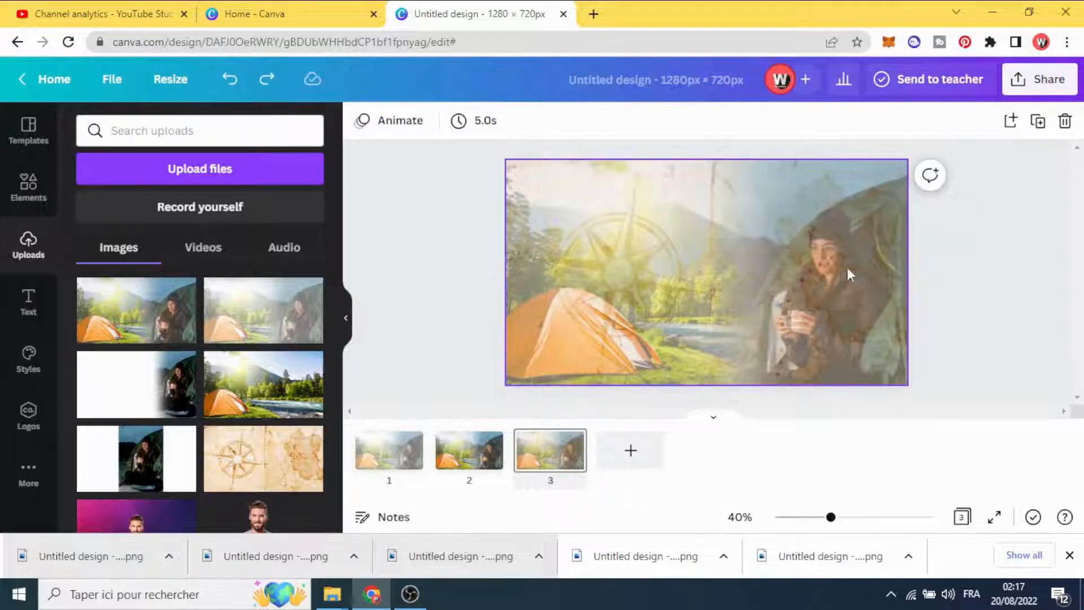
Step: Download only page 3 as a PNG and upload the downloaded file to the image uploads
{"action": "left_click", "coordinate": [1040, 79]}
{"action": "scroll", "coordinate": [991, 329], "scroll_direction": "down", "scroll_amount": 3}
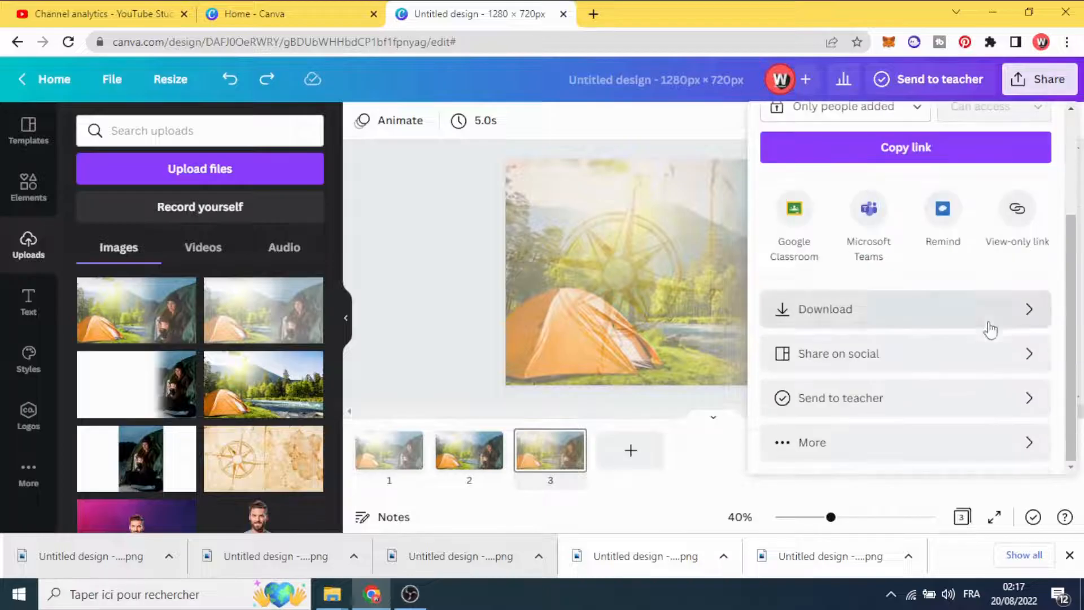
{"action": "left_click", "coordinate": [985, 310]}
{"action": "left_click", "coordinate": [926, 378]}
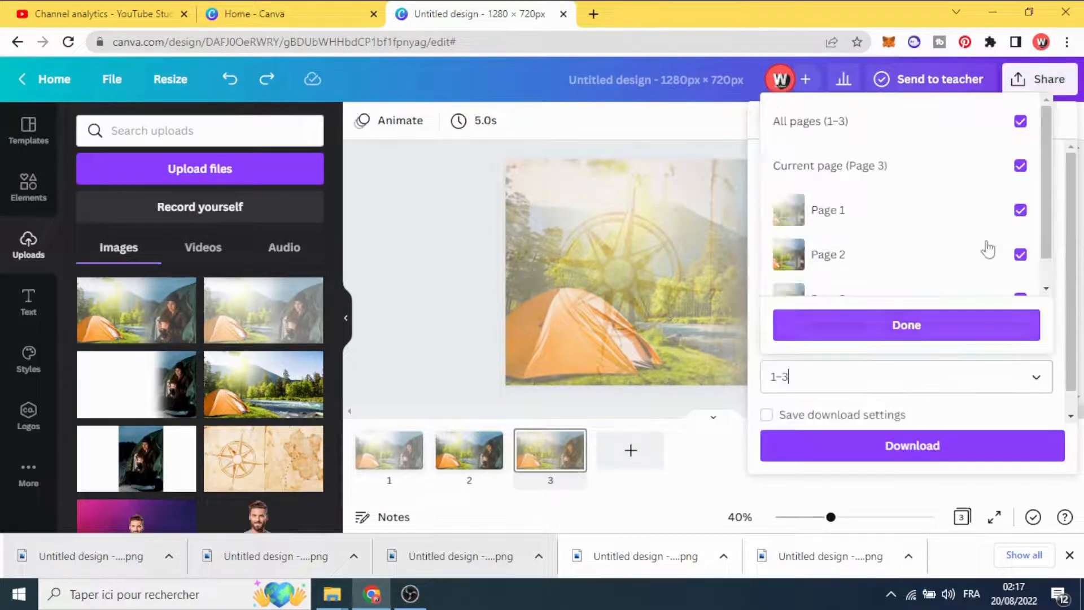
{"action": "left_click", "coordinate": [1019, 121]}
{"action": "scroll", "coordinate": [1000, 292], "scroll_direction": "down", "scroll_amount": 1}
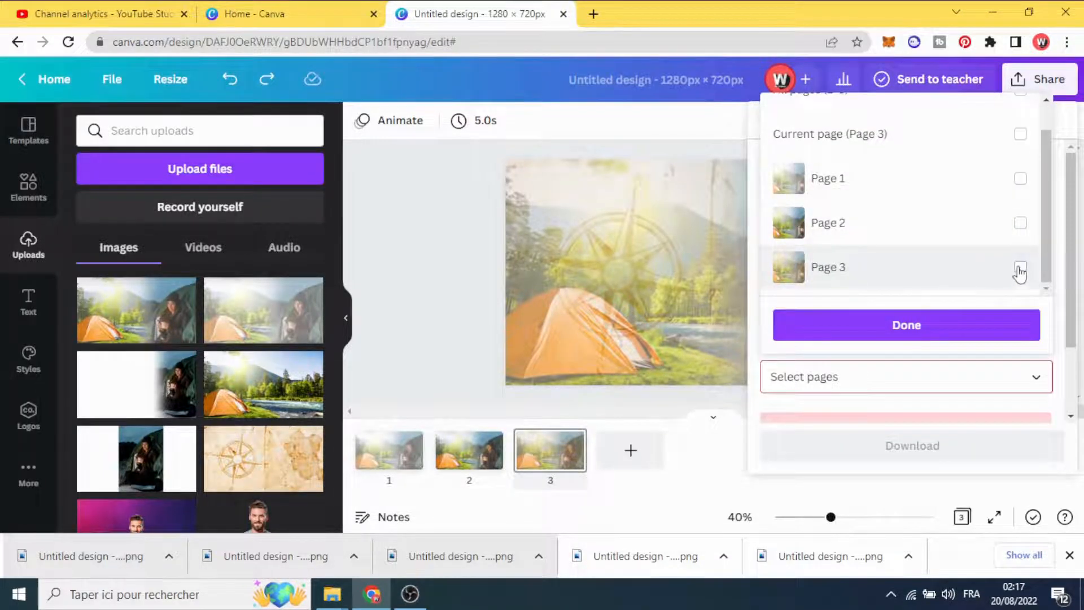
{"action": "left_click", "coordinate": [1019, 267]}
{"action": "left_click", "coordinate": [968, 326]}
{"action": "left_click", "coordinate": [929, 446]}
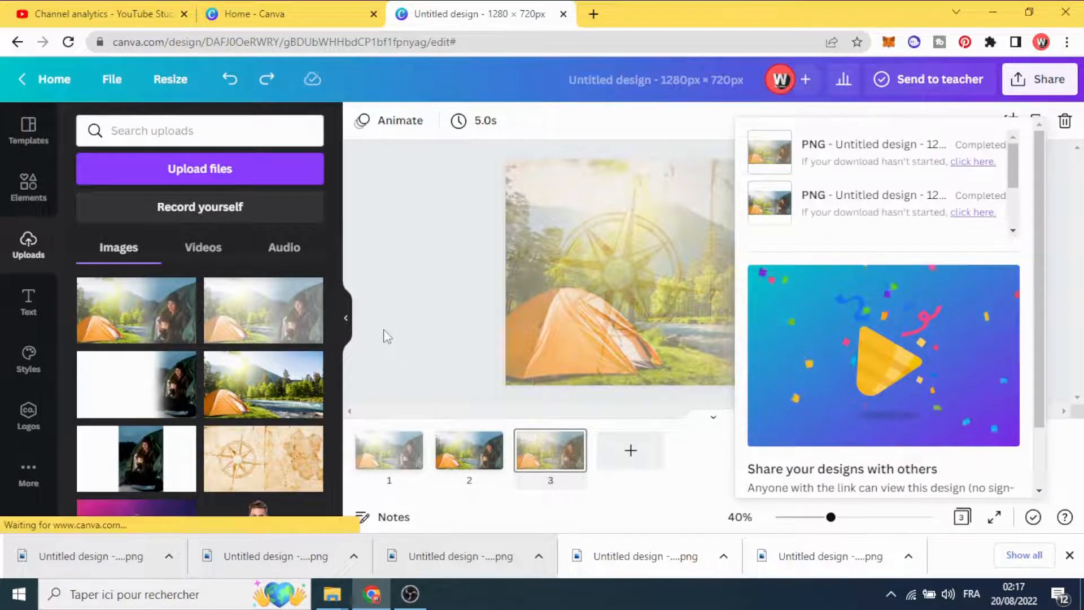
{"action": "left_click", "coordinate": [394, 358]}
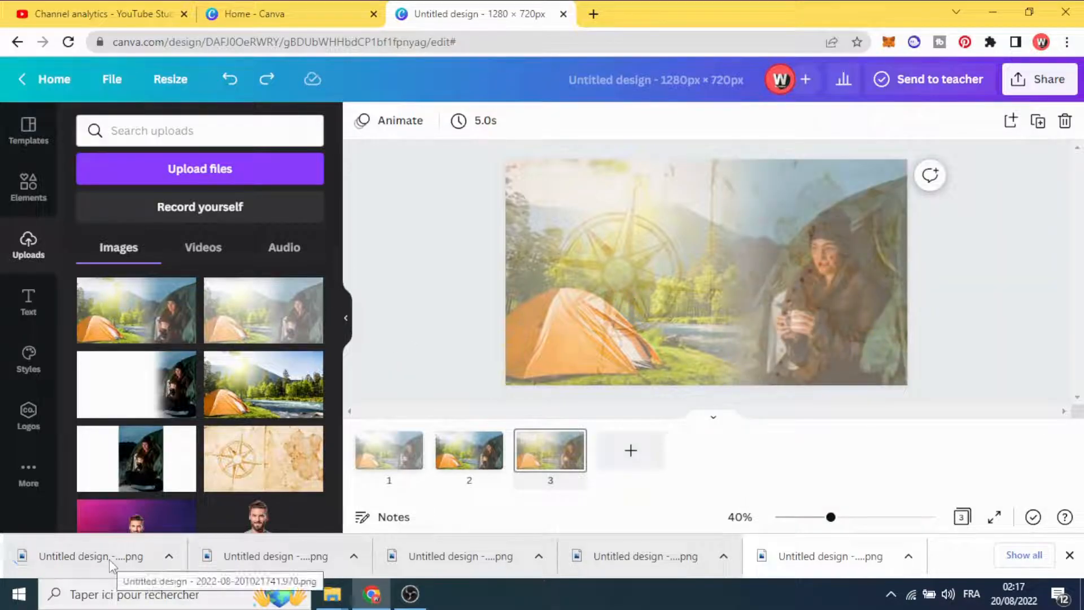
{"action": "left_click_drag", "start_coordinate": [110, 559], "coordinate": [189, 318]}
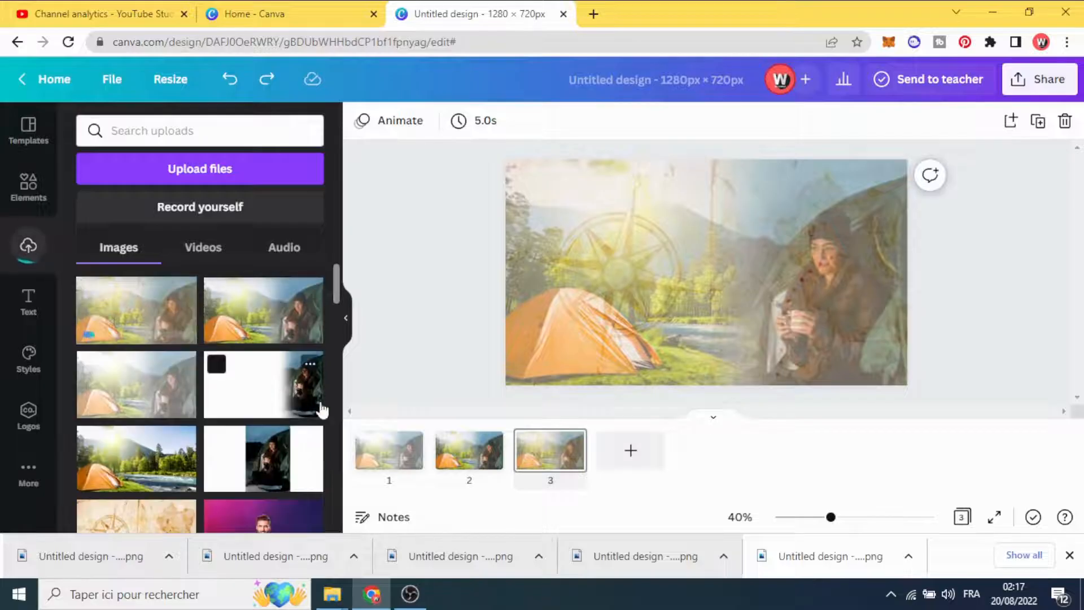
Step: Add a fourth page and place the newly uploaded map-textured camping image on it, enlarged to fill the page
{"action": "left_click", "coordinate": [629, 450]}
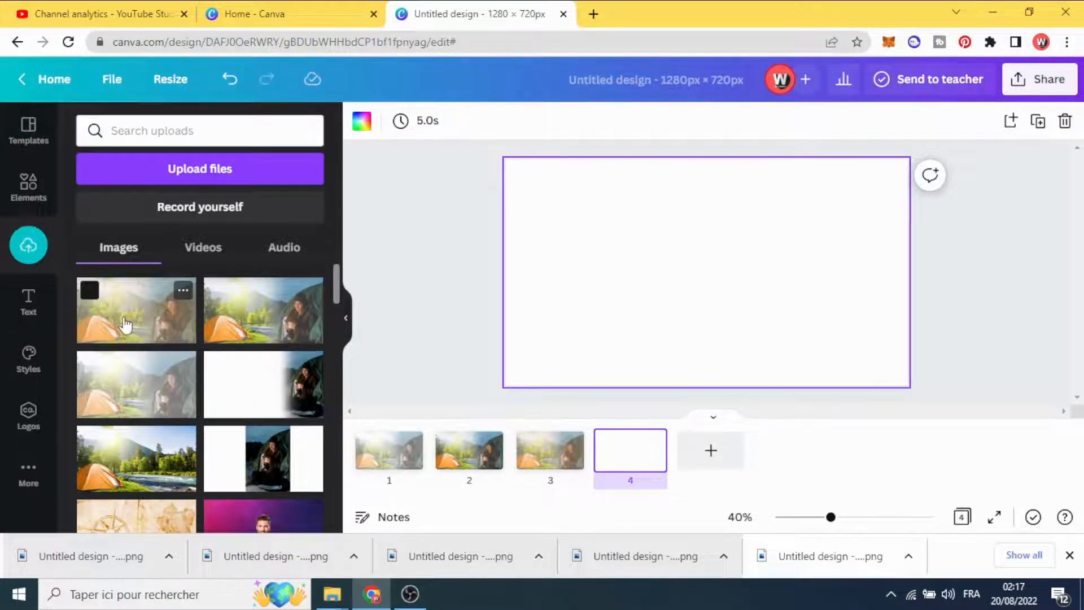
{"action": "left_click", "coordinate": [131, 324]}
{"action": "left_click_drag", "start_coordinate": [644, 281], "coordinate": [582, 248]}
{"action": "left_click_drag", "start_coordinate": [782, 315], "coordinate": [907, 385]}
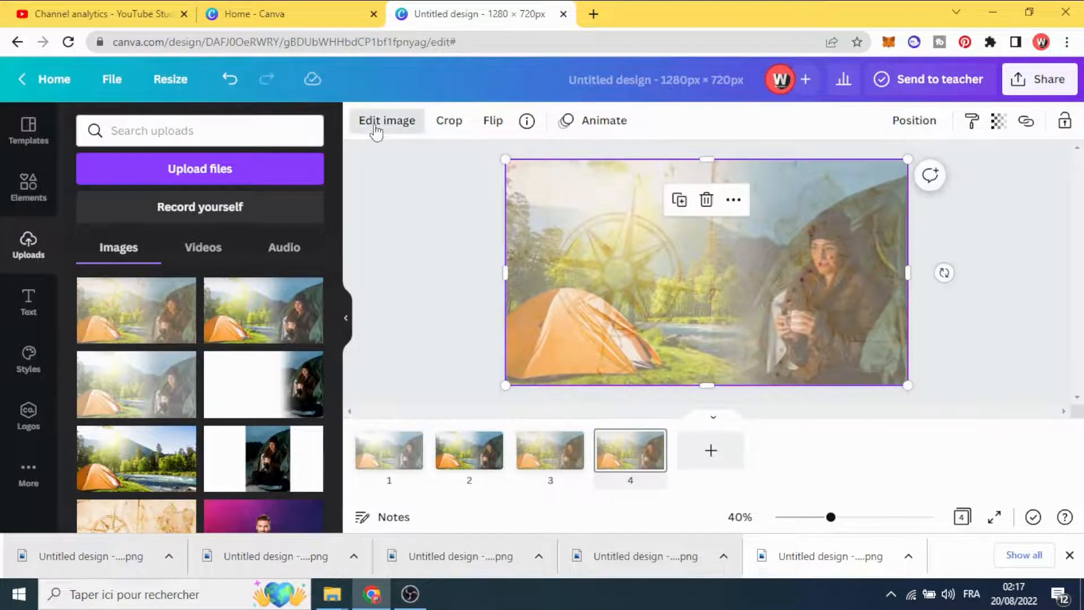
Step: Adjust the image on page 4 to brightness -25, contrast 22 and saturation 7
{"action": "left_click", "coordinate": [375, 129]}
{"action": "left_click", "coordinate": [109, 271]}
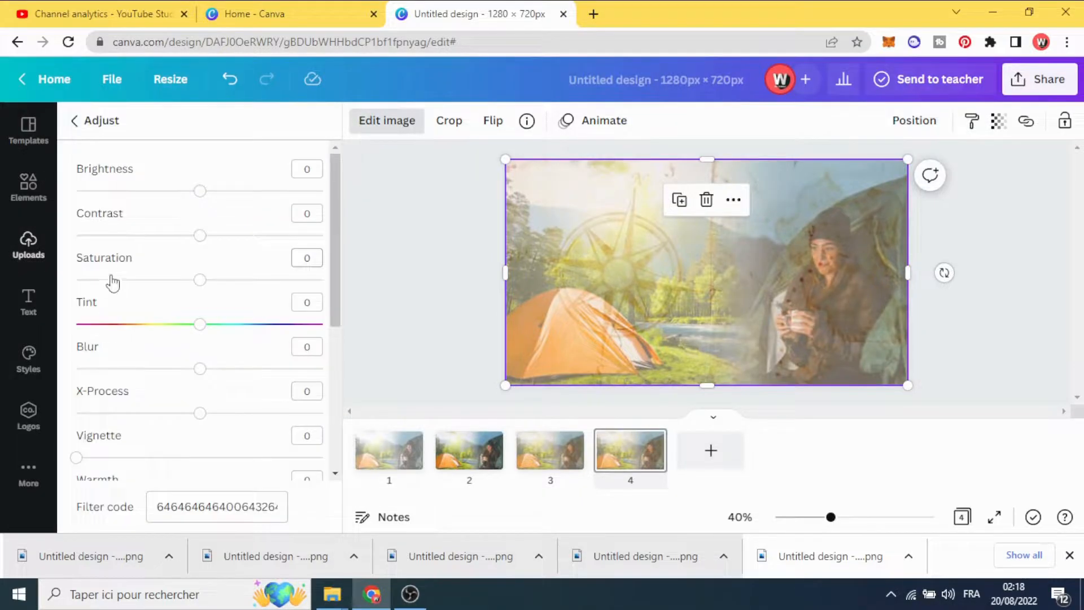
{"action": "left_click_drag", "start_coordinate": [201, 236], "coordinate": [232, 237]}
{"action": "left_click_drag", "start_coordinate": [200, 193], "coordinate": [170, 197]}
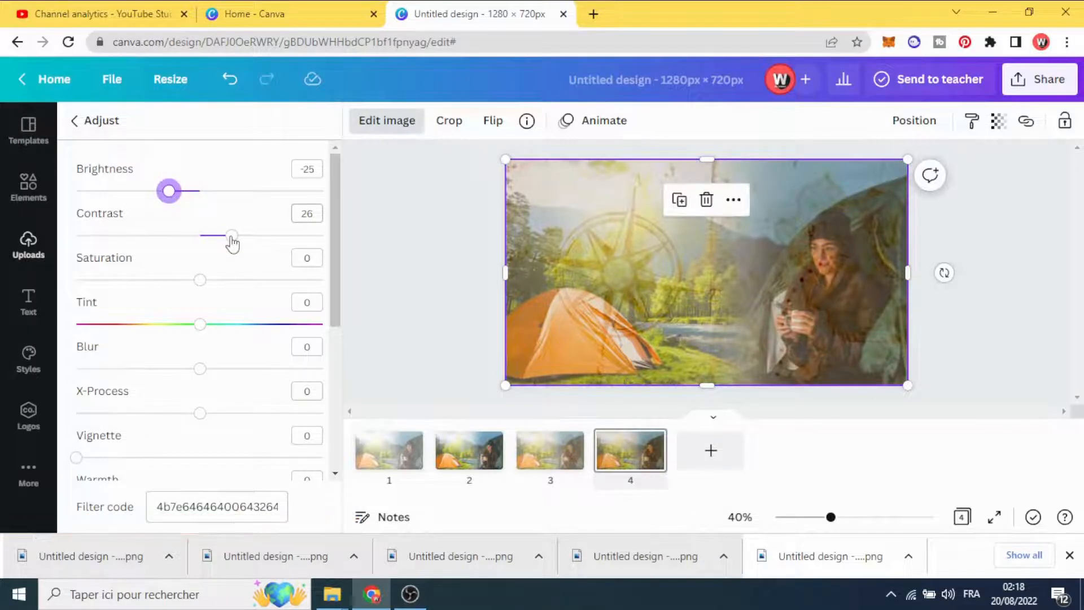
{"action": "left_click_drag", "start_coordinate": [201, 280], "coordinate": [210, 284]}
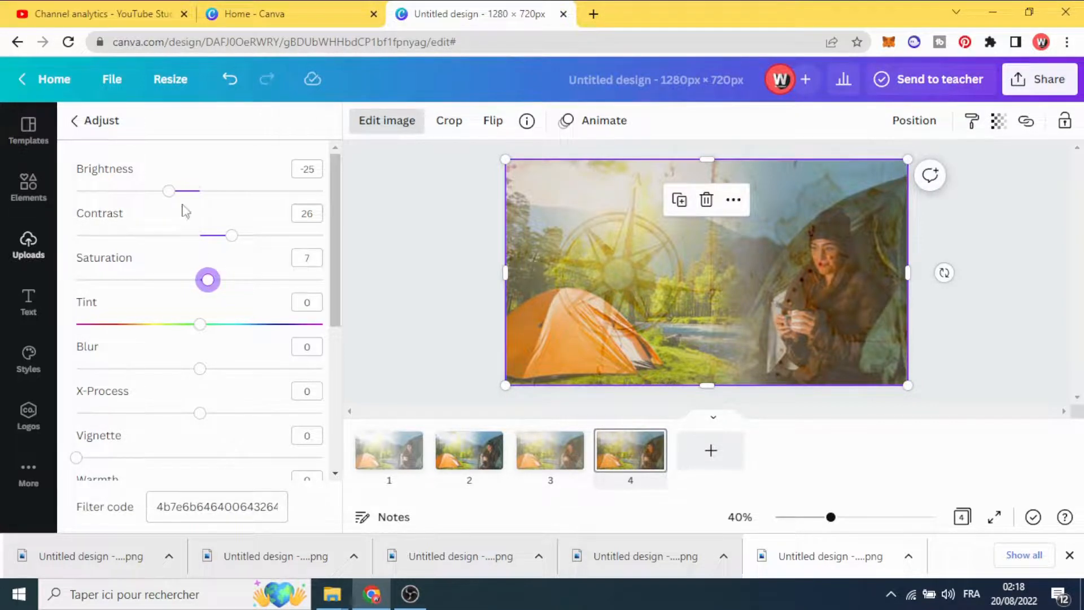
{"action": "mouse_move", "coordinate": [230, 240]}
{"action": "left_mouse_down"}
{"action": "mouse_move", "coordinate": [216, 236]}
{"action": "mouse_move", "coordinate": [228, 238]}
{"action": "left_mouse_up"}
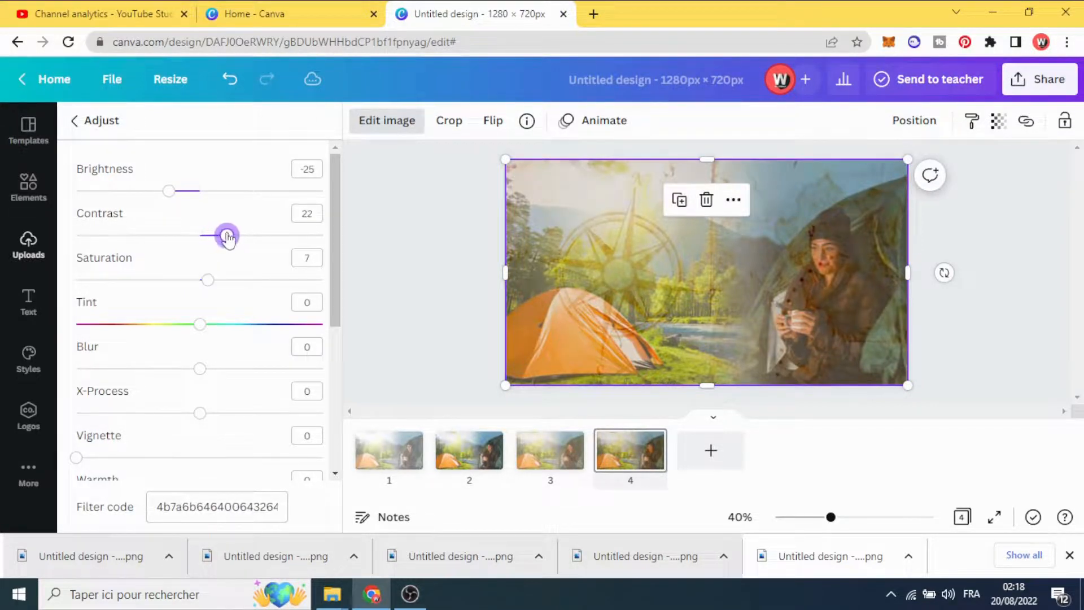
{"action": "left_click", "coordinate": [412, 242]}
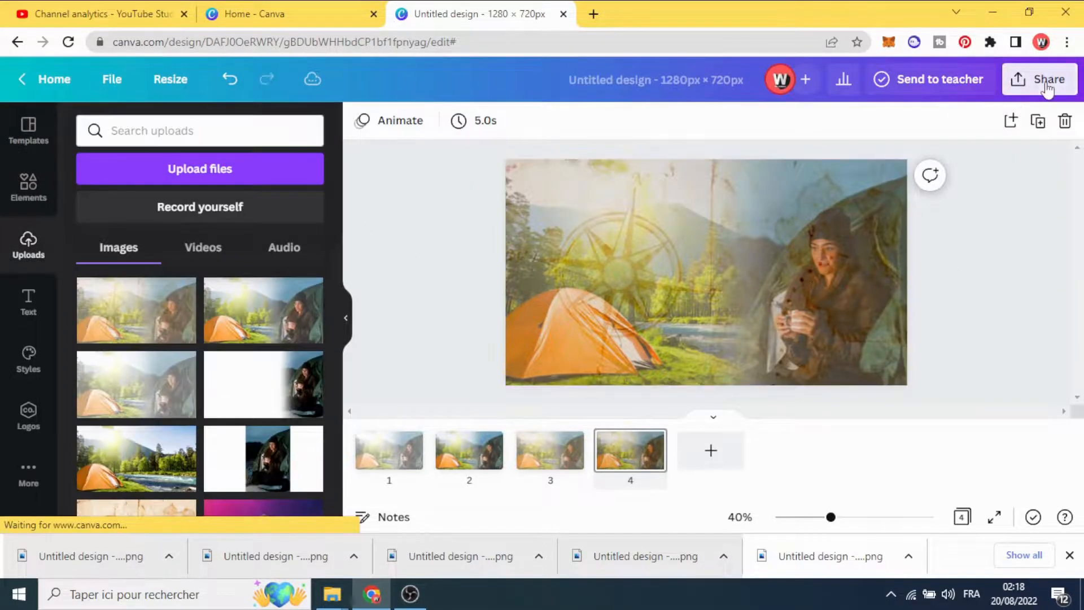
Step: Download only page 4 of the design as a PNG
{"action": "left_click", "coordinate": [1041, 79]}
{"action": "scroll", "coordinate": [1009, 305], "scroll_direction": "down", "scroll_amount": 3}
{"action": "left_click", "coordinate": [1009, 305]}
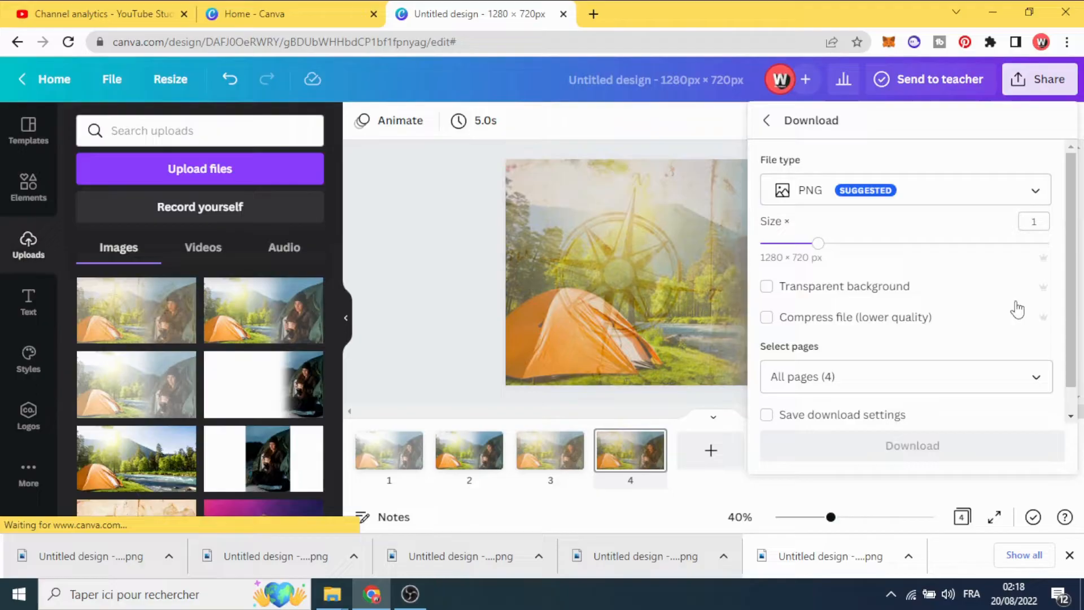
{"action": "left_click", "coordinate": [973, 377]}
{"action": "left_click", "coordinate": [1009, 128]}
{"action": "scroll", "coordinate": [962, 254], "scroll_direction": "down", "scroll_amount": 2}
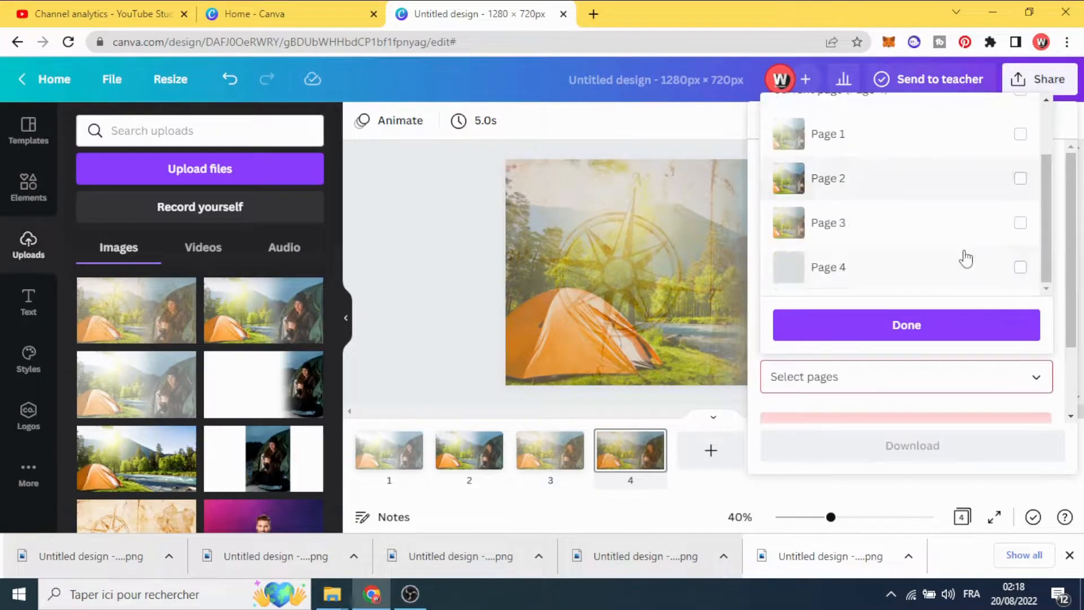
{"action": "left_click", "coordinate": [1020, 267]}
{"action": "left_click", "coordinate": [975, 324]}
{"action": "left_click", "coordinate": [954, 448]}
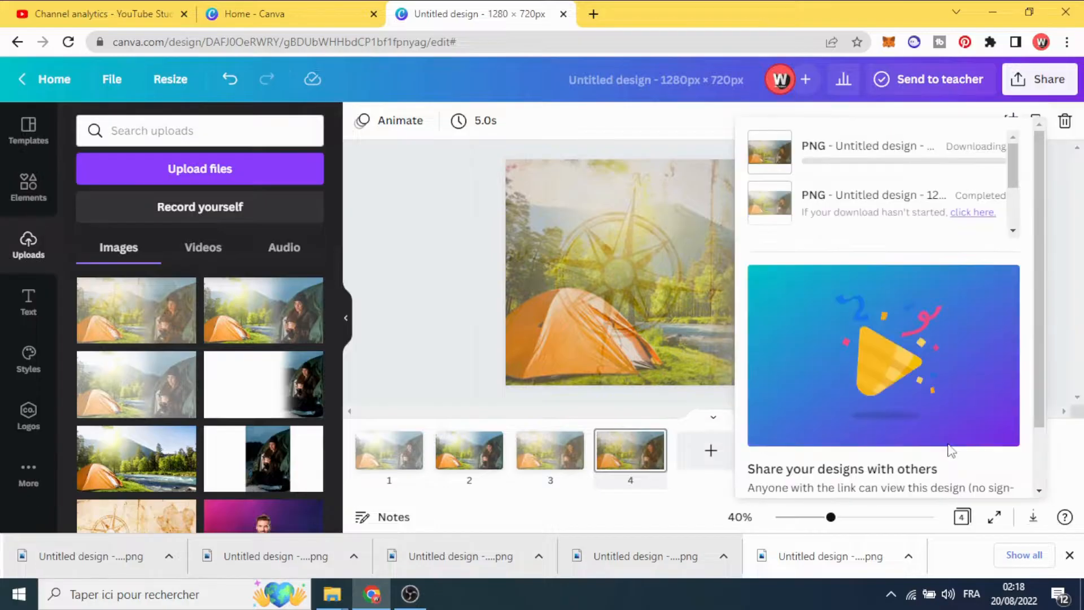